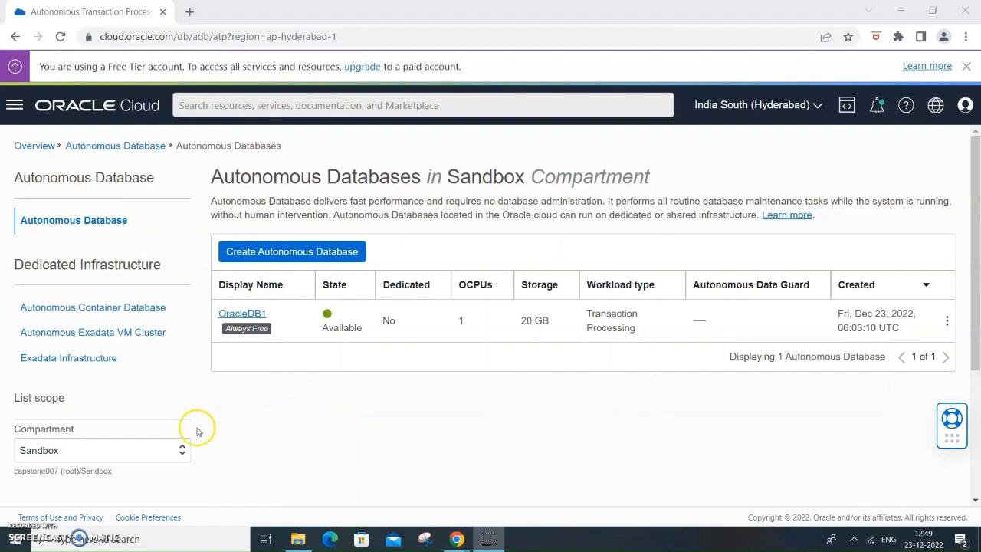
{"action": "left_click", "coordinate": [17, 109]}
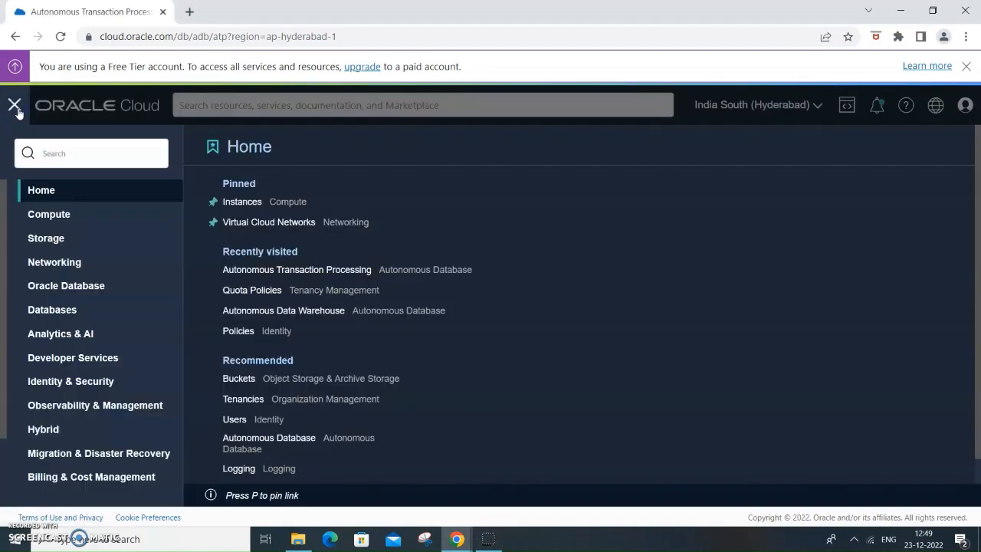
{"action": "left_click", "coordinate": [90, 287]}
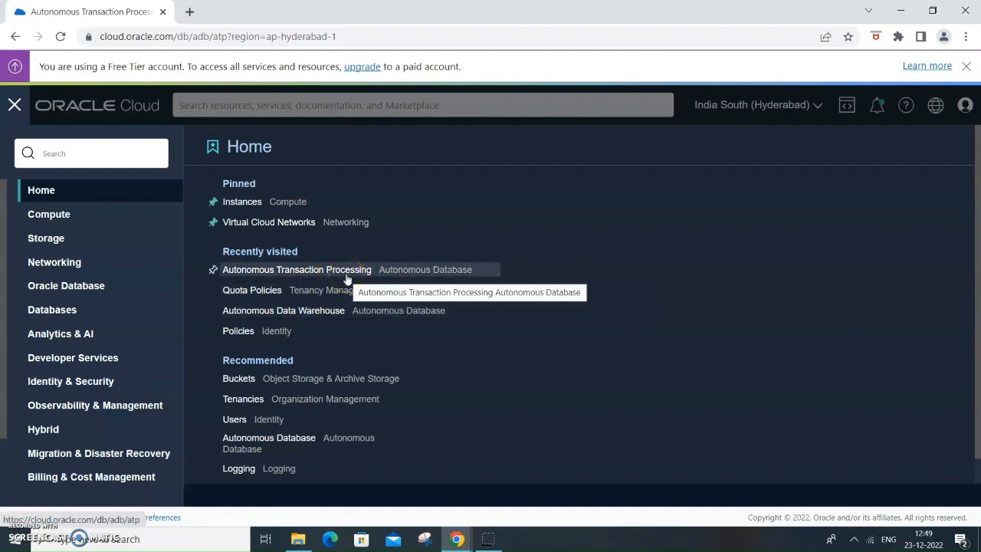
{"action": "left_click", "coordinate": [486, 318]}
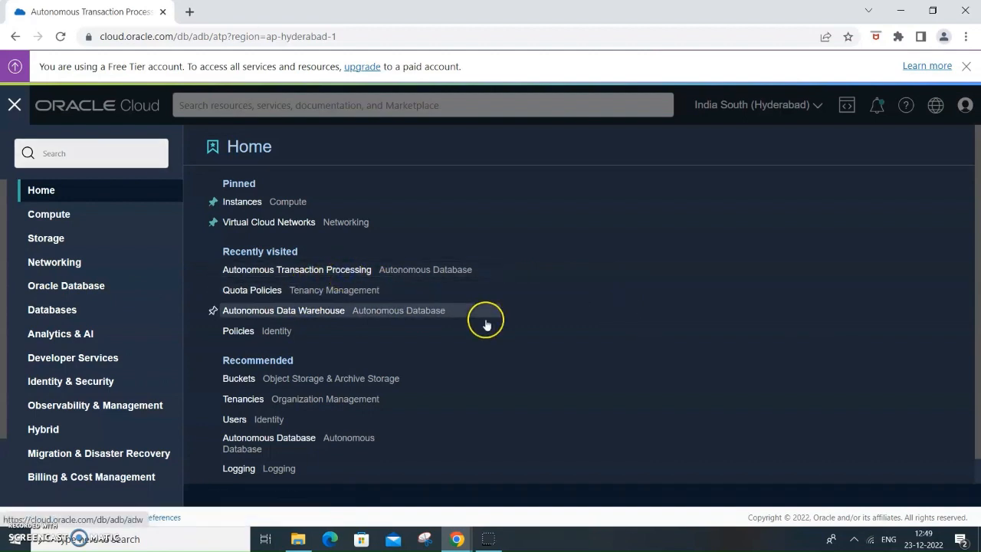
{"action": "left_click", "coordinate": [326, 310]}
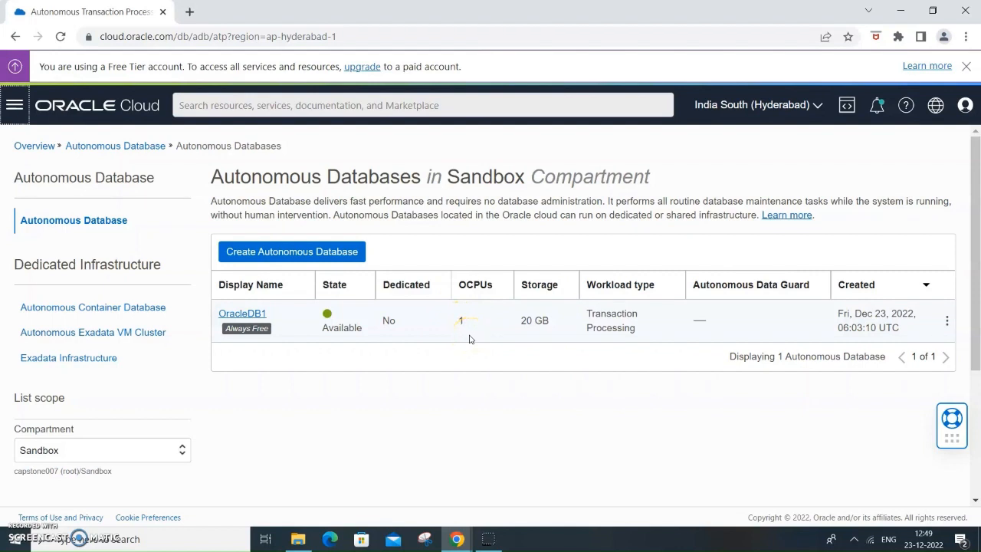
- Start creating a new Autonomous Database and set its display name to OracleDB2
{"action": "left_click", "coordinate": [330, 253]}
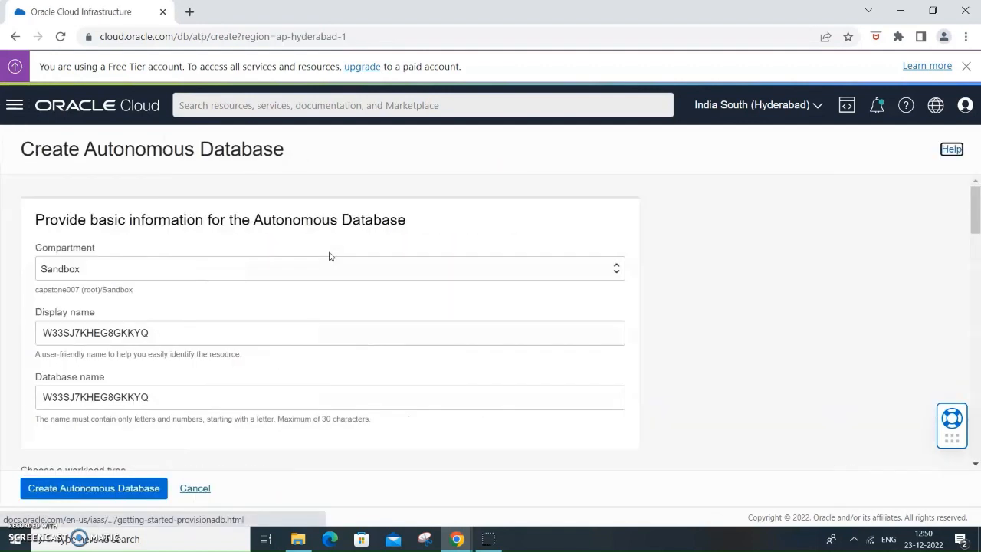
{"action": "left_click", "coordinate": [165, 332]}
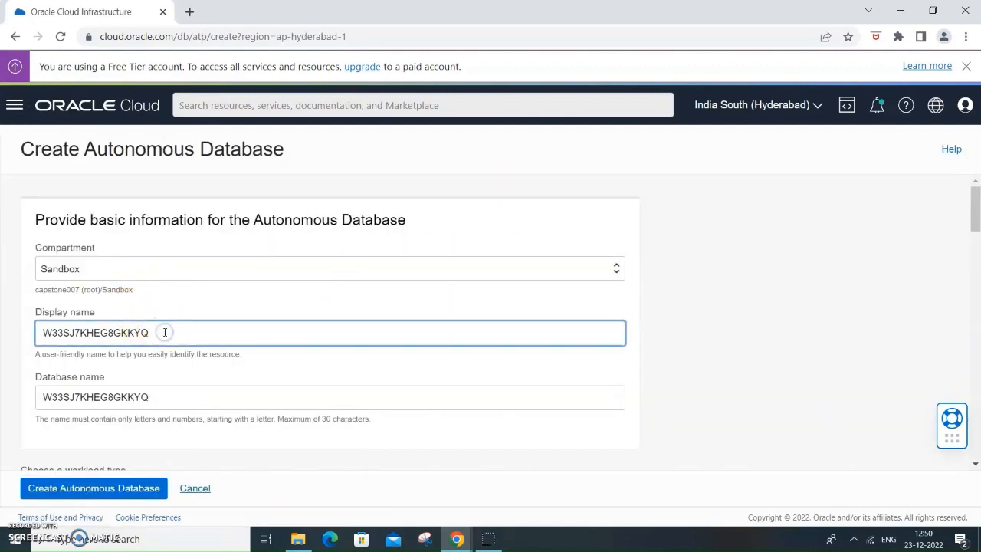
{"action": "key", "text": "BackSpace"}
{"action": "key", "text": "BackSpace"}
{"action": "key", "text": "BackSpace"}
{"action": "key", "text": "BackSpace"}
{"action": "key", "text": "BackSpace"}
{"action": "key", "text": "BackSpace"}
{"action": "key", "text": "BackSpace"}
{"action": "key", "text": "BackSpace"}
{"action": "key", "text": "BackSpace"}
{"action": "key", "text": "BackSpace"}
{"action": "key", "text": "BackSpace"}
{"action": "key", "text": "BackSpace"}
{"action": "key", "text": "BackSpace"}
{"action": "key", "text": "BackSpace"}
{"action": "key", "text": "BackSpace"}
{"action": "key", "text": "BackSpace"}
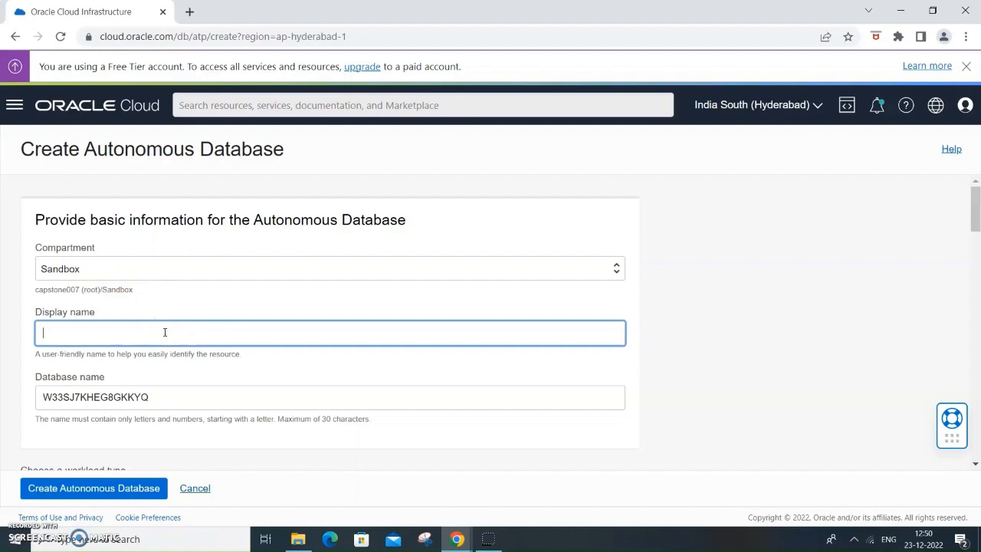
{"action": "type", "text": "ORac"}
{"action": "type", "text": "acle"}
{"action": "type", "text": "DB2"}
- Replace the generated database name with OracleDB2
{"action": "left_click", "coordinate": [166, 397]}
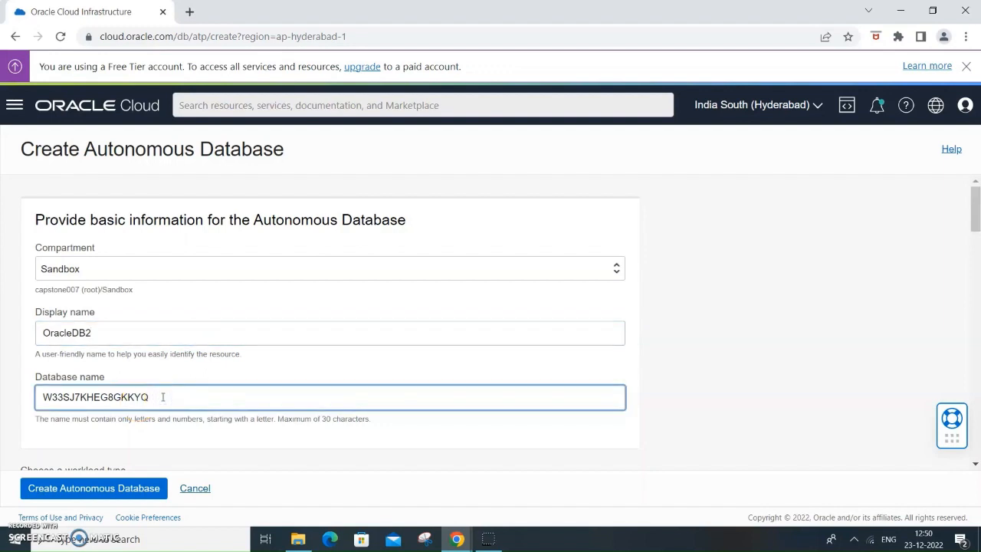
{"action": "key", "text": "BackSpace"}
{"action": "key", "text": "BackSpace"}
{"action": "key", "text": "BackSpace"}
{"action": "key", "text": "BackSpace"}
{"action": "key", "text": "BackSpace"}
{"action": "key", "text": "BackSpace"}
{"action": "key", "text": "BackSpace"}
{"action": "key", "text": "BackSpace"}
{"action": "key", "text": "BackSpace"}
{"action": "key", "text": "BackSpace"}
{"action": "key", "text": "BackSpace"}
{"action": "key", "text": "BackSpace"}
{"action": "key", "text": "BackSpace"}
{"action": "key", "text": "BackSpace"}
{"action": "key", "text": "BackSpace"}
{"action": "key", "text": "BackSpace"}
{"action": "type", "text": "OracleDB2"}
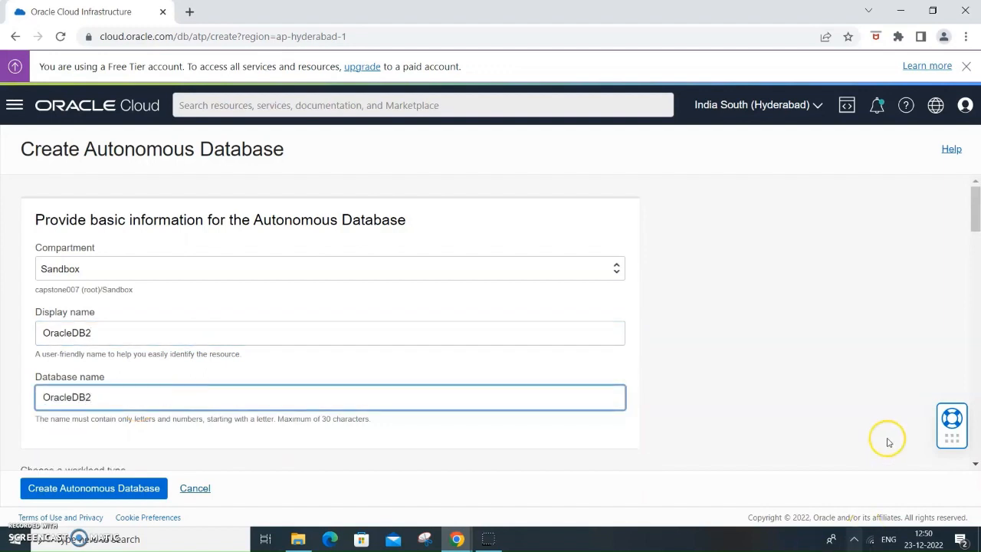
- Enter the password for the ADMIN user in the administrator credentials and repeat it as confirmation
{"action": "scroll", "coordinate": [889, 353], "scroll_direction": "down", "scroll_amount": 3}
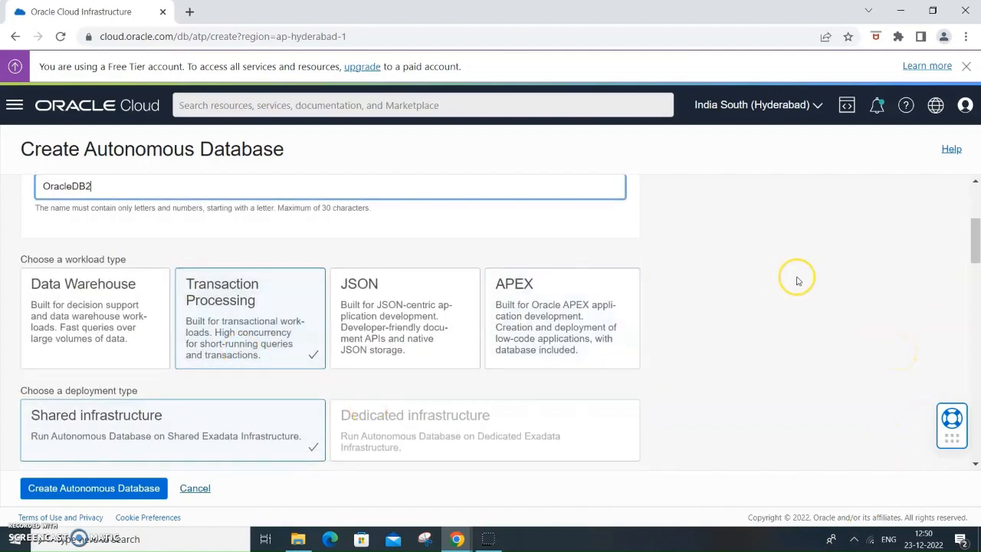
{"action": "scroll", "coordinate": [898, 249], "scroll_direction": "down", "scroll_amount": 4}
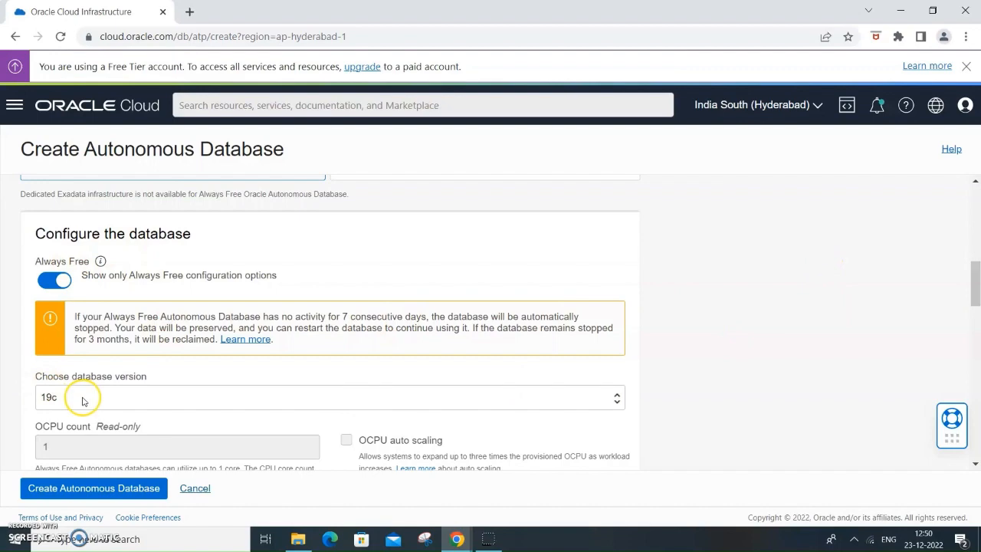
{"action": "scroll", "coordinate": [893, 267], "scroll_direction": "down", "scroll_amount": 2}
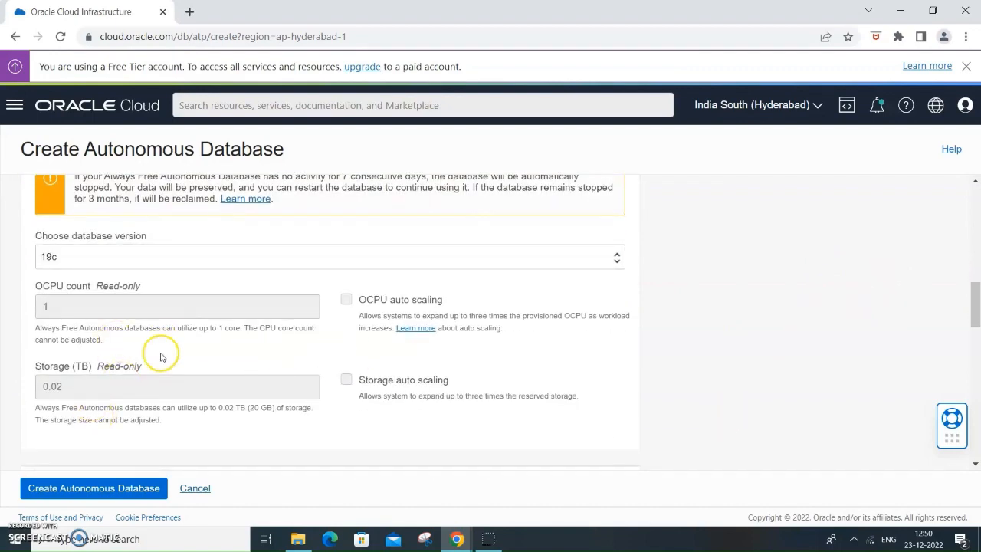
{"action": "scroll", "coordinate": [844, 287], "scroll_direction": "down", "scroll_amount": 1}
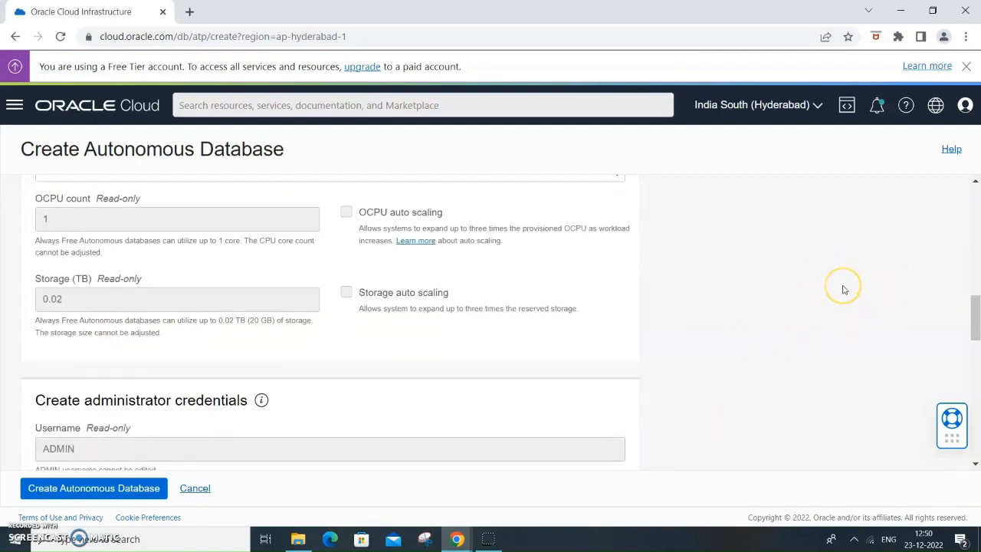
{"action": "scroll", "coordinate": [843, 289], "scroll_direction": "down", "scroll_amount": 2}
{"action": "left_click", "coordinate": [83, 388]}
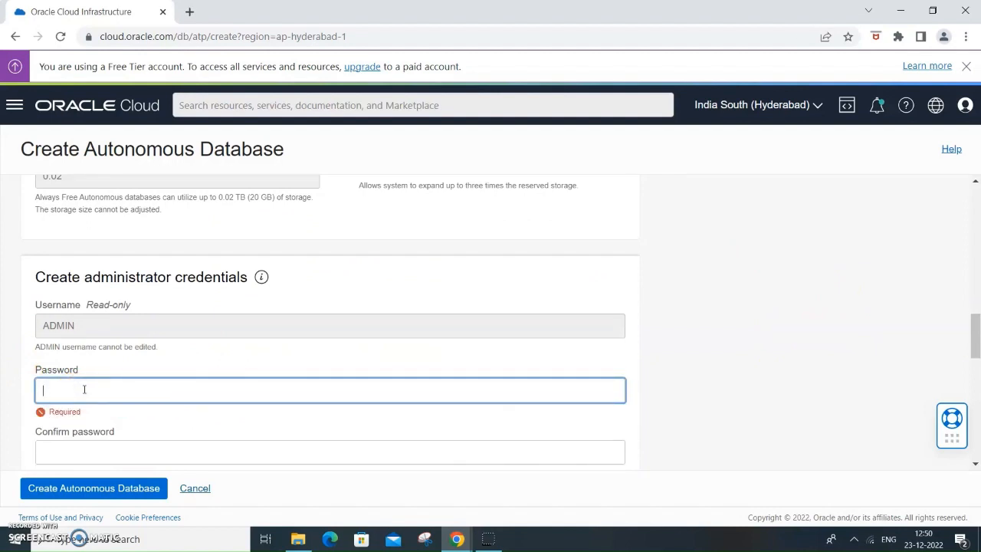
{"action": "type", "text": "W••"}
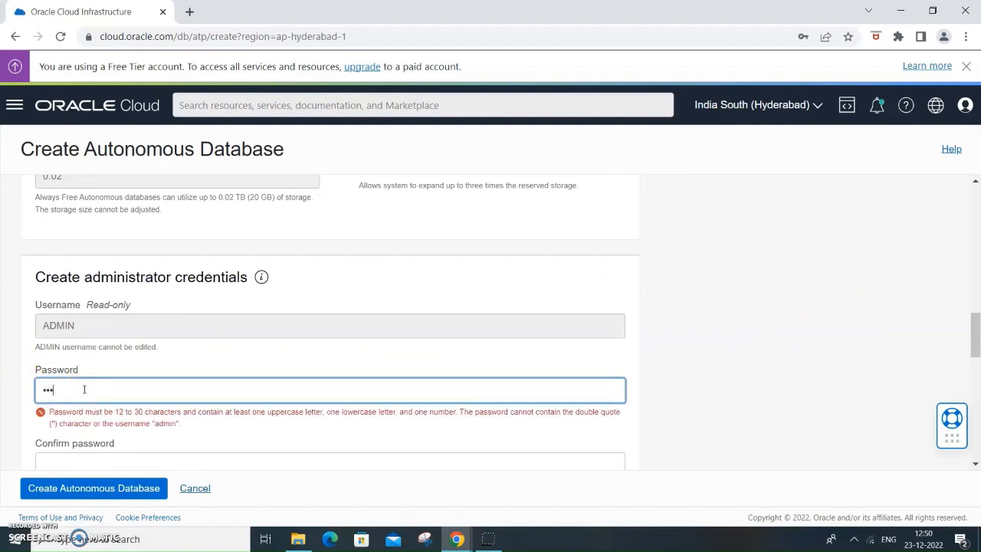
{"action": "type", "text": "•••••••"}
{"action": "left_click", "coordinate": [115, 441]}
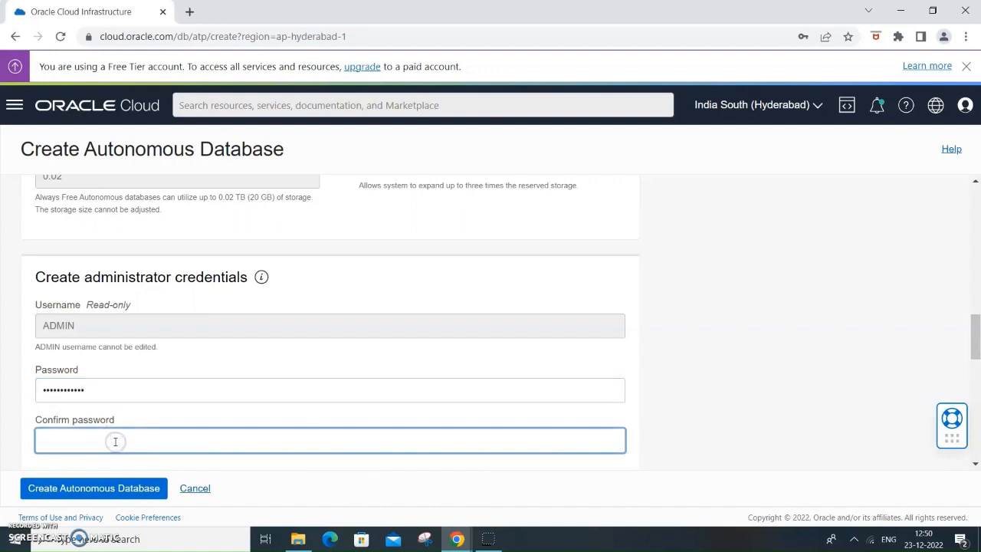
{"action": "type", "text": "••"}
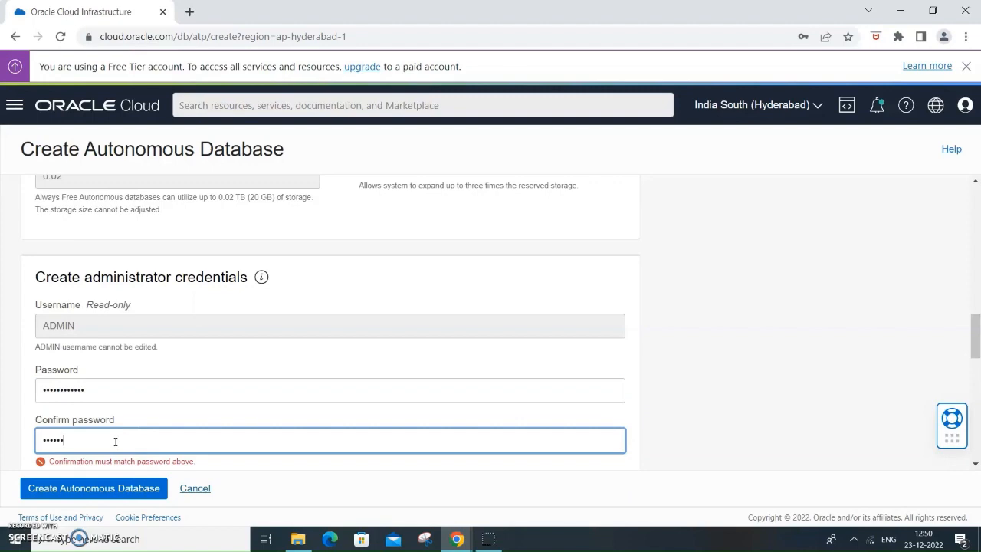
{"action": "type", "text": "•"}
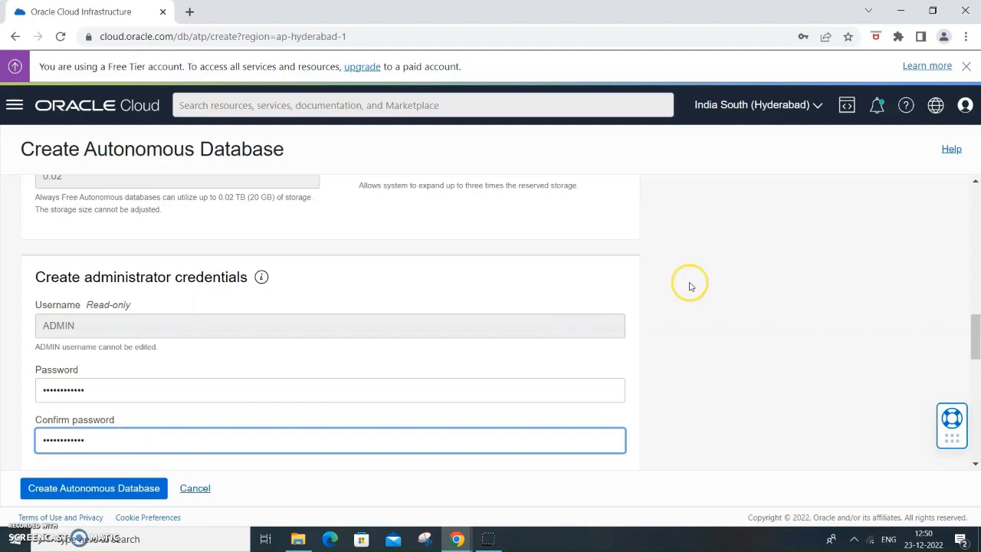
- Review the network access, license and contact settings, keep the defaults, and create the Autonomous Database
{"action": "scroll", "coordinate": [764, 282], "scroll_direction": "down", "scroll_amount": 4}
{"action": "scroll", "coordinate": [263, 309], "scroll_direction": "down", "scroll_amount": 1}
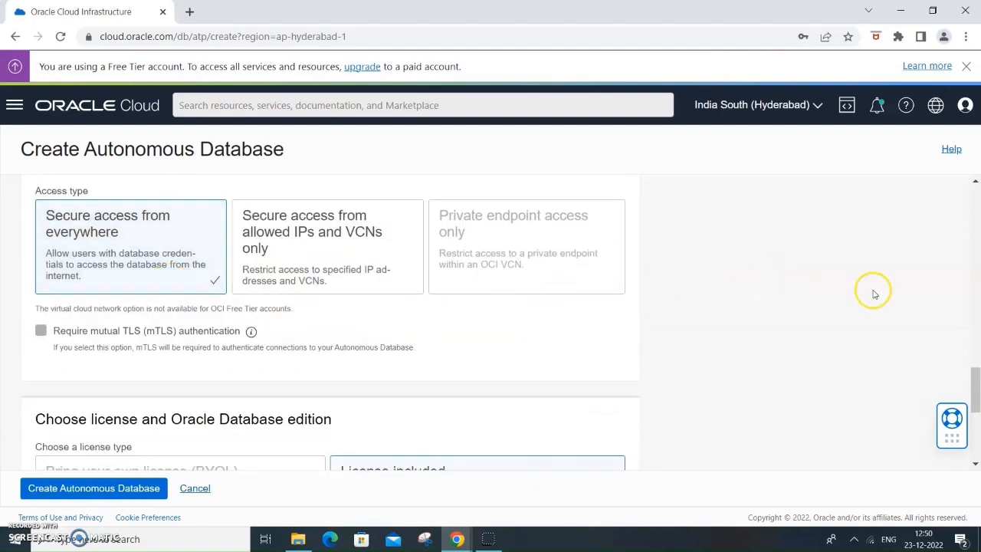
{"action": "scroll", "coordinate": [915, 298], "scroll_direction": "down", "scroll_amount": 2}
{"action": "scroll", "coordinate": [920, 303], "scroll_direction": "down", "scroll_amount": 2}
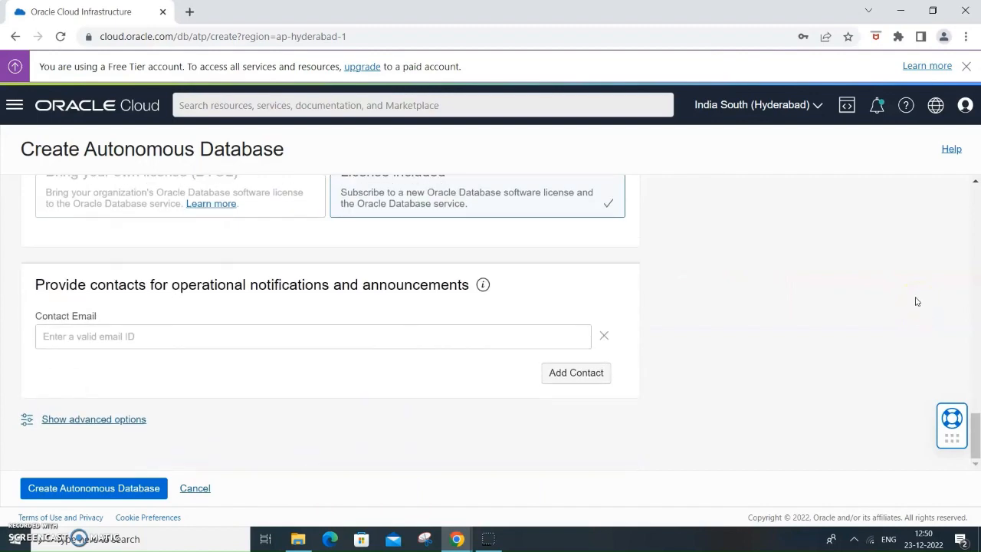
{"action": "scroll", "coordinate": [915, 299], "scroll_direction": "up", "scroll_amount": 4}
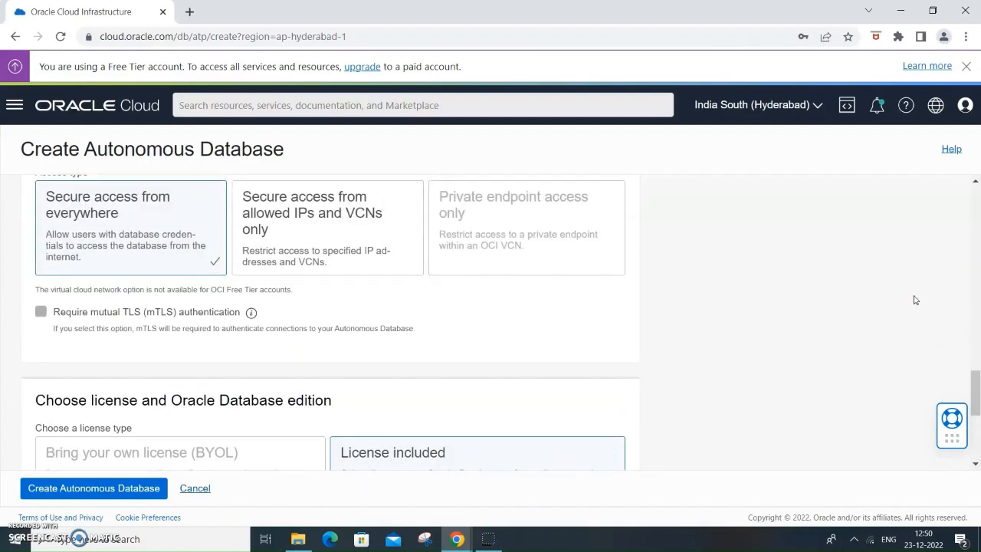
{"action": "scroll", "coordinate": [915, 299], "scroll_direction": "down", "scroll_amount": 3}
{"action": "left_click", "coordinate": [289, 454]}
{"action": "scroll", "coordinate": [847, 271], "scroll_direction": "down", "scroll_amount": 1}
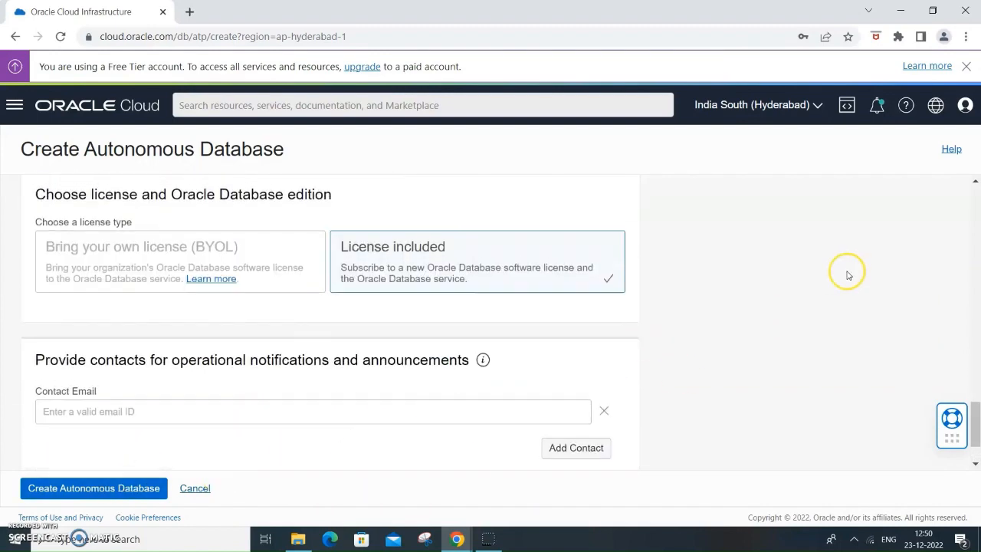
{"action": "left_click", "coordinate": [76, 487]}
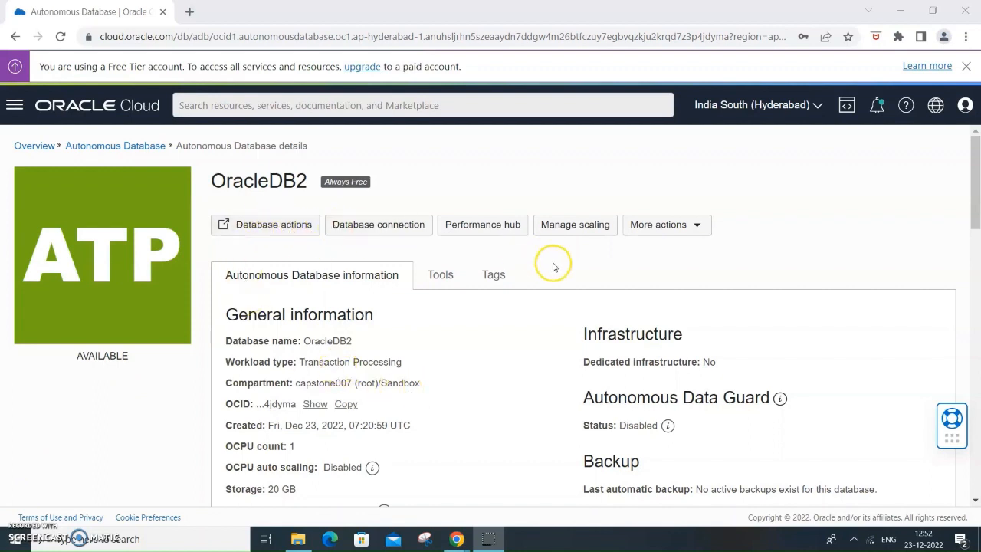
{"action": "left_click", "coordinate": [683, 226]}
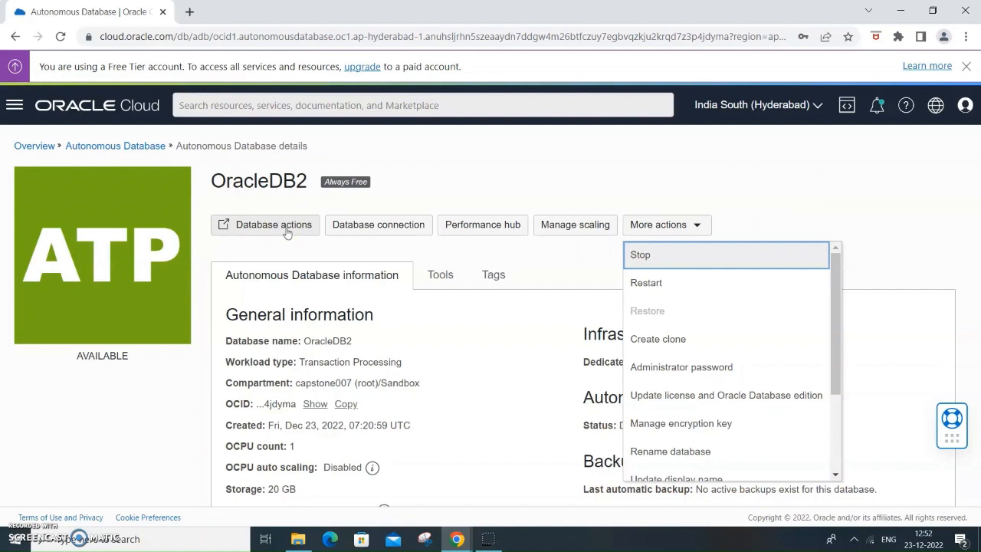
{"action": "left_click", "coordinate": [318, 220]}
{"action": "left_click", "coordinate": [775, 213]}
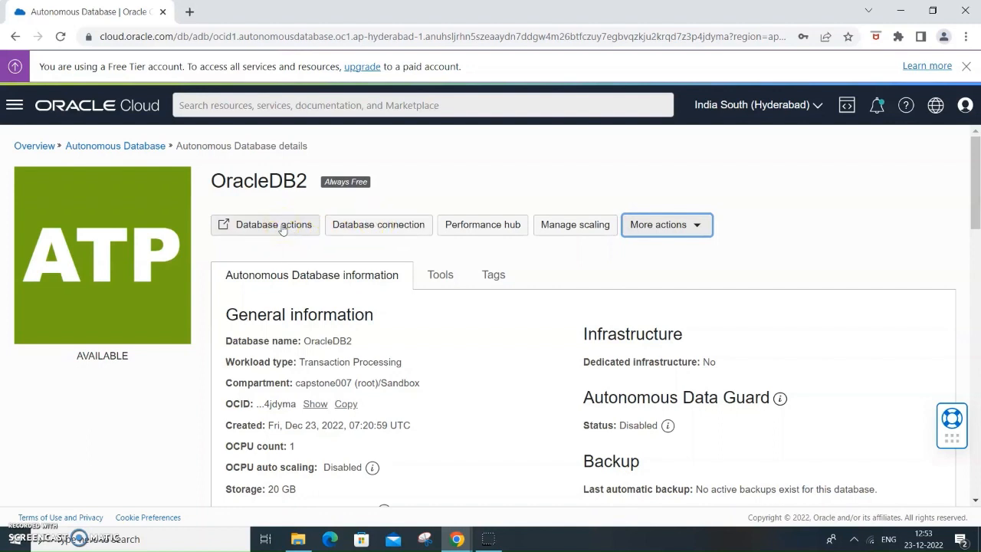
- Open Database Actions for OracleDB2 and launch the Data Modeler from its development tools
{"action": "left_click", "coordinate": [280, 227]}
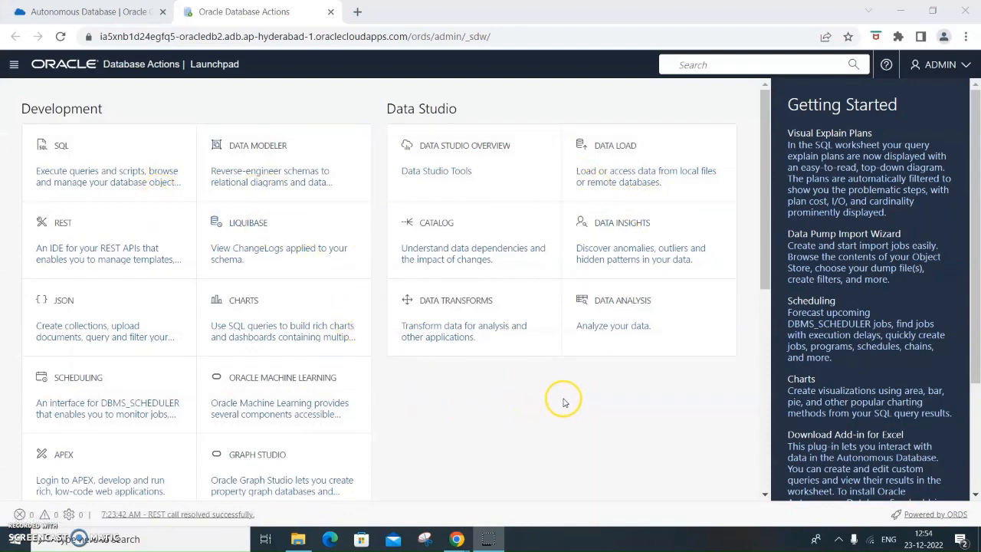
{"action": "scroll", "coordinate": [563, 403], "scroll_direction": "down", "scroll_amount": 5}
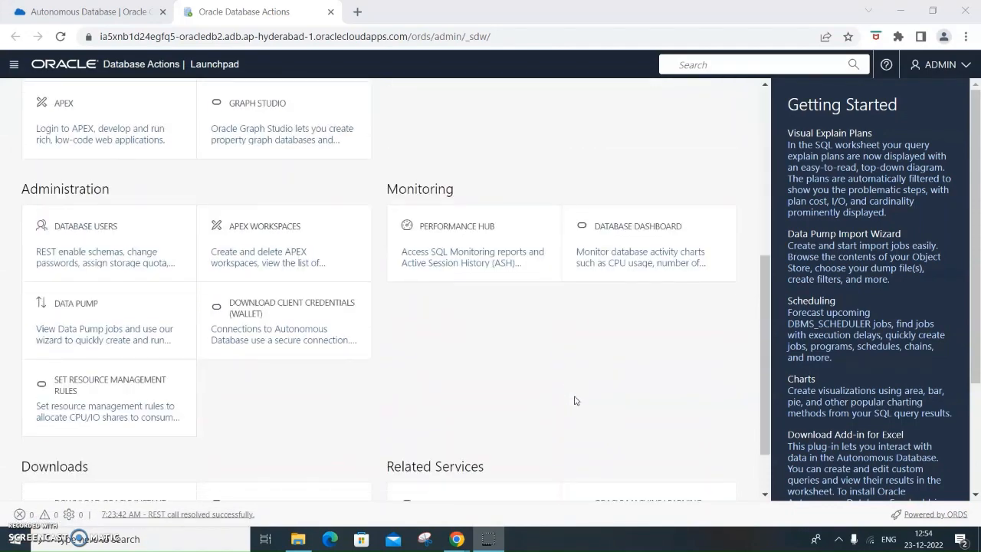
{"action": "scroll", "coordinate": [576, 399], "scroll_direction": "up", "scroll_amount": 4}
{"action": "scroll", "coordinate": [576, 399], "scroll_direction": "up", "scroll_amount": 1}
{"action": "left_click", "coordinate": [257, 152]}
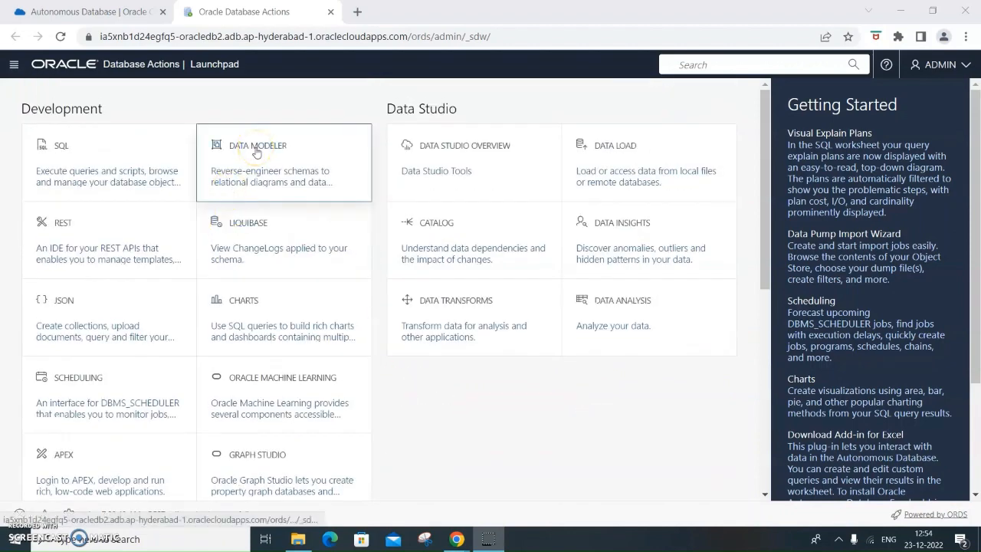
{"action": "mouse_move", "coordinate": [257, 152]}
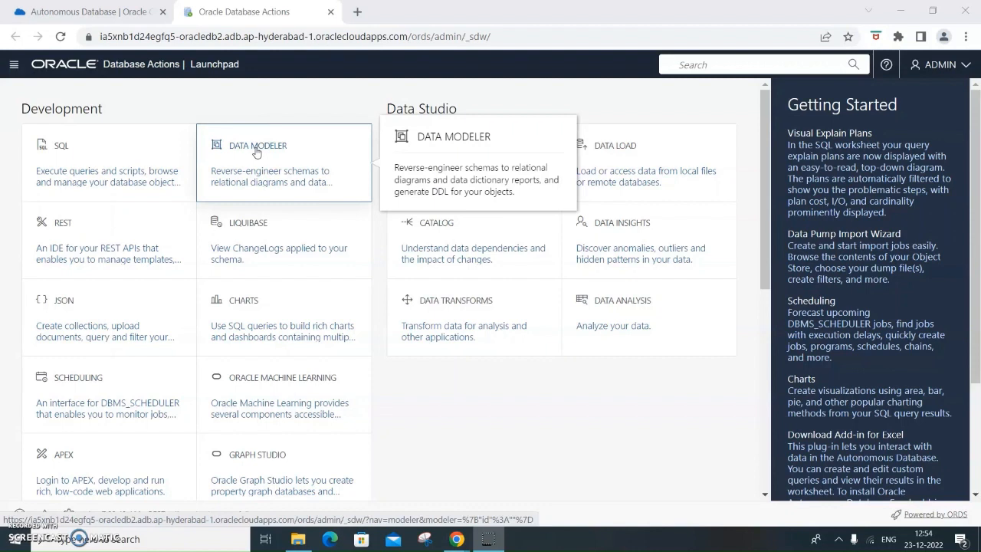
{"action": "left_click", "coordinate": [263, 180]}
{"action": "left_click", "coordinate": [278, 174]}
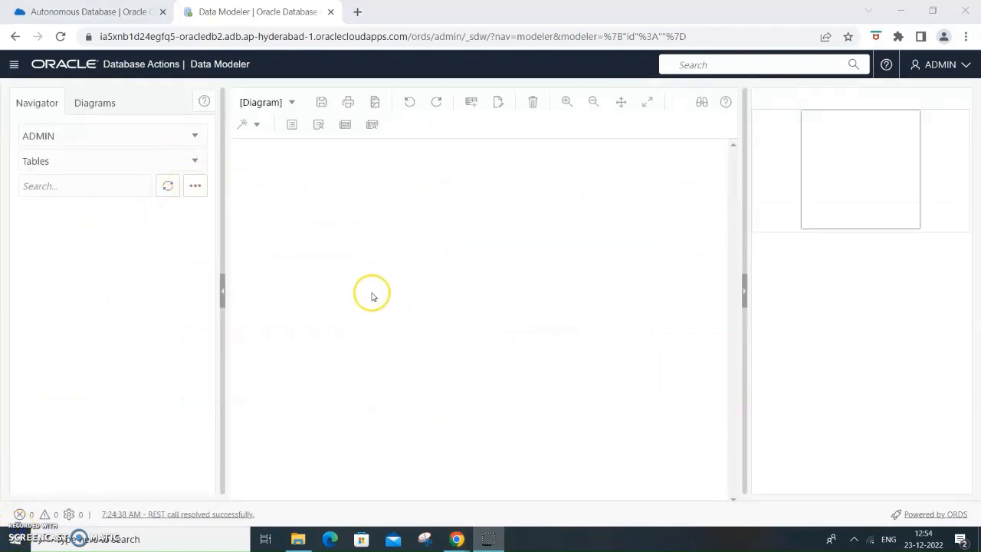
- Switch the Data Modeler navigator from the ADMIN schema to SH and select the CHANNELS table
{"action": "left_click", "coordinate": [196, 139]}
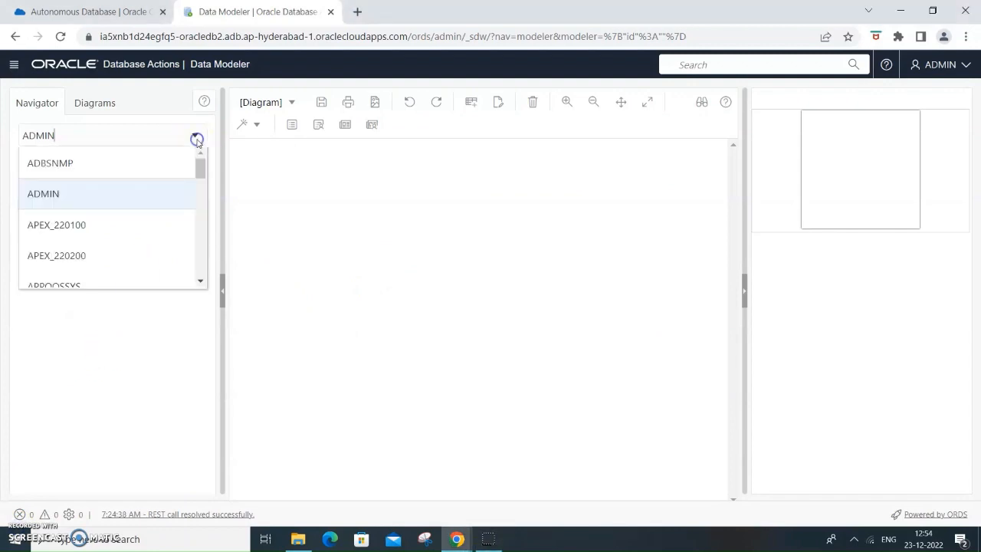
{"action": "scroll", "coordinate": [197, 230], "scroll_direction": "down", "scroll_amount": 7}
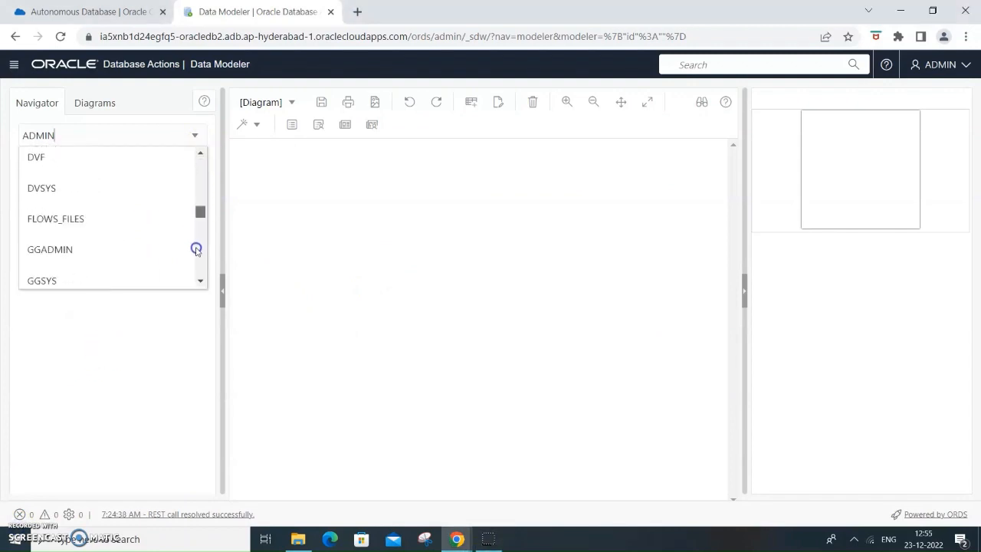
{"action": "scroll", "coordinate": [197, 253], "scroll_direction": "down", "scroll_amount": 10}
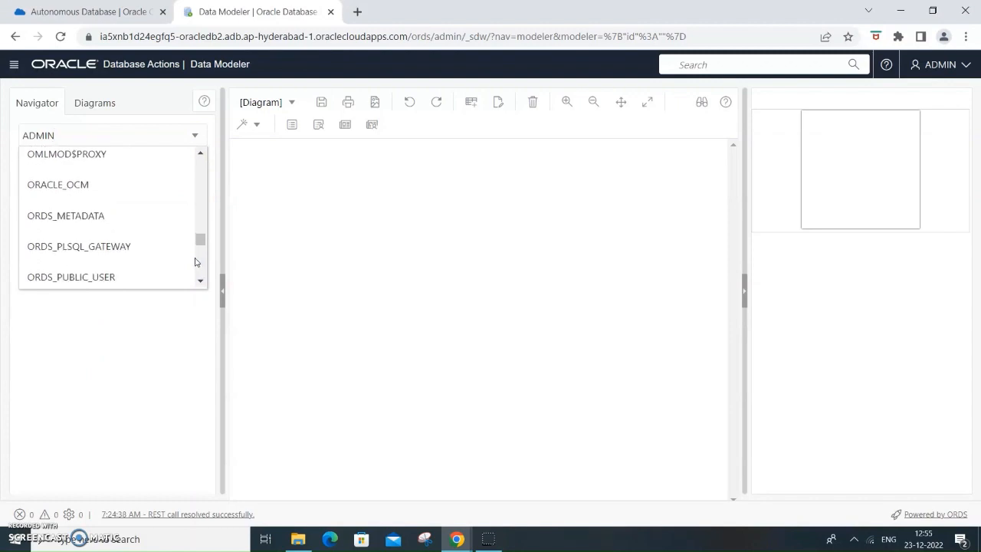
{"action": "scroll", "coordinate": [196, 262], "scroll_direction": "down", "scroll_amount": 5}
{"action": "left_click", "coordinate": [84, 263]}
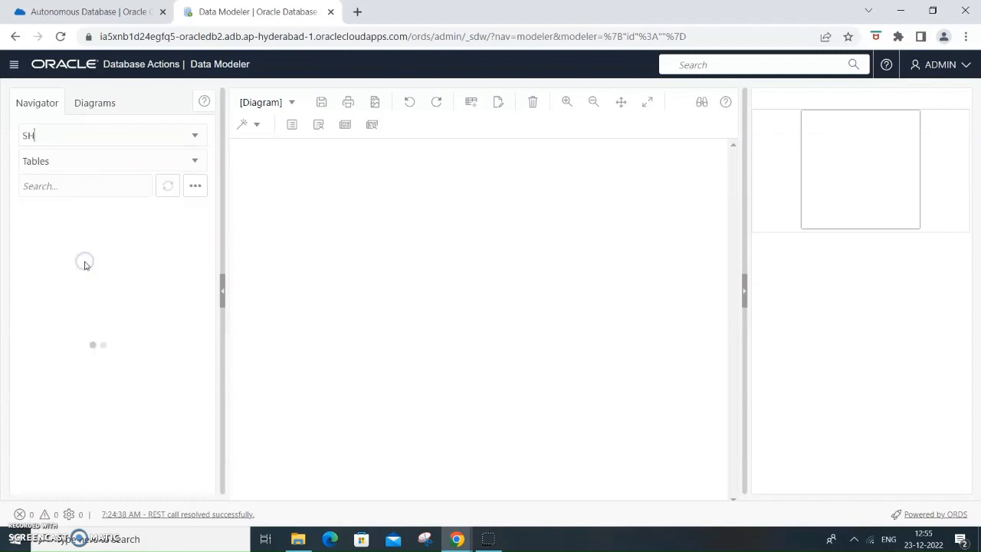
{"action": "left_click", "coordinate": [55, 216]}
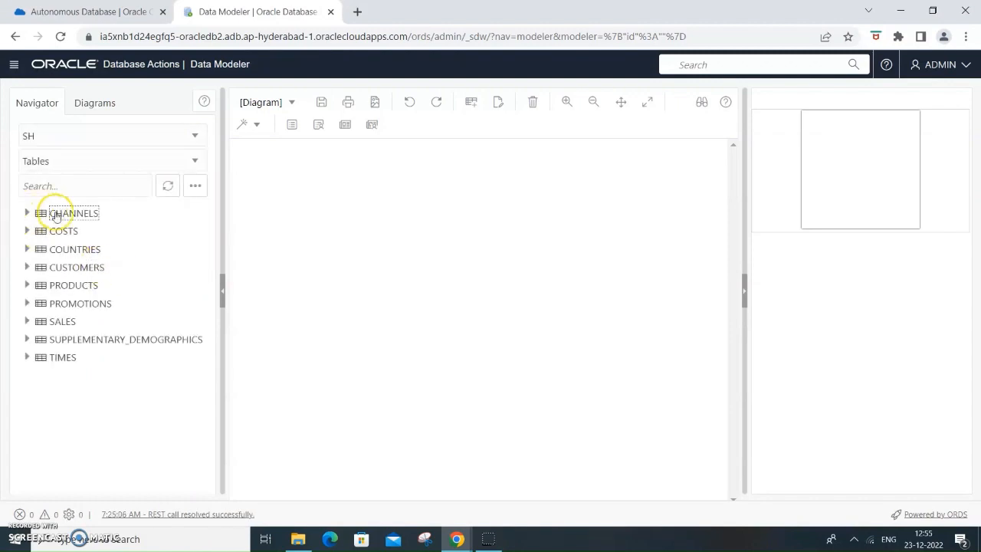
- Add the SH schema's CHANNELS and COSTS tables to the empty diagram
{"action": "left_click_drag", "start_coordinate": [55, 215], "coordinate": [296, 244]}
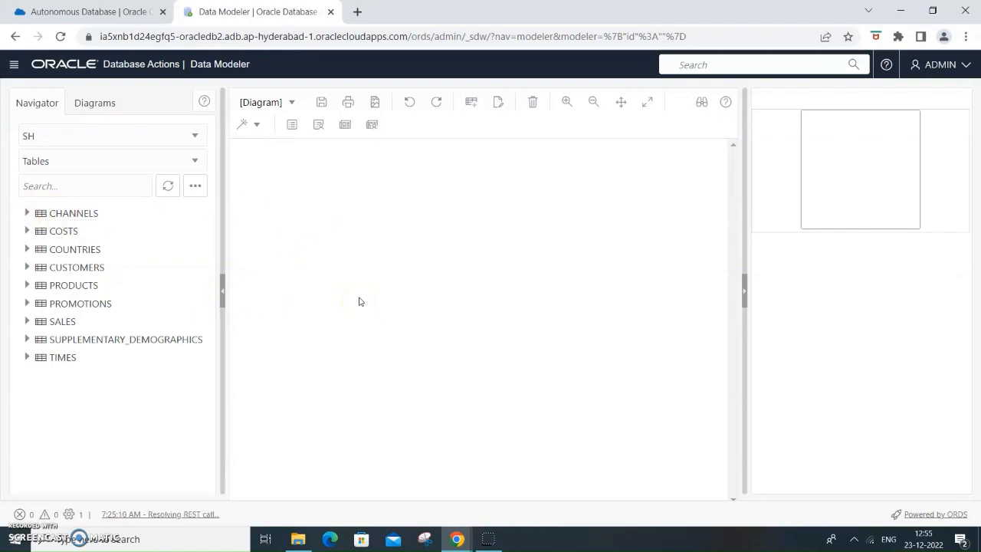
{"action": "left_click", "coordinate": [50, 233]}
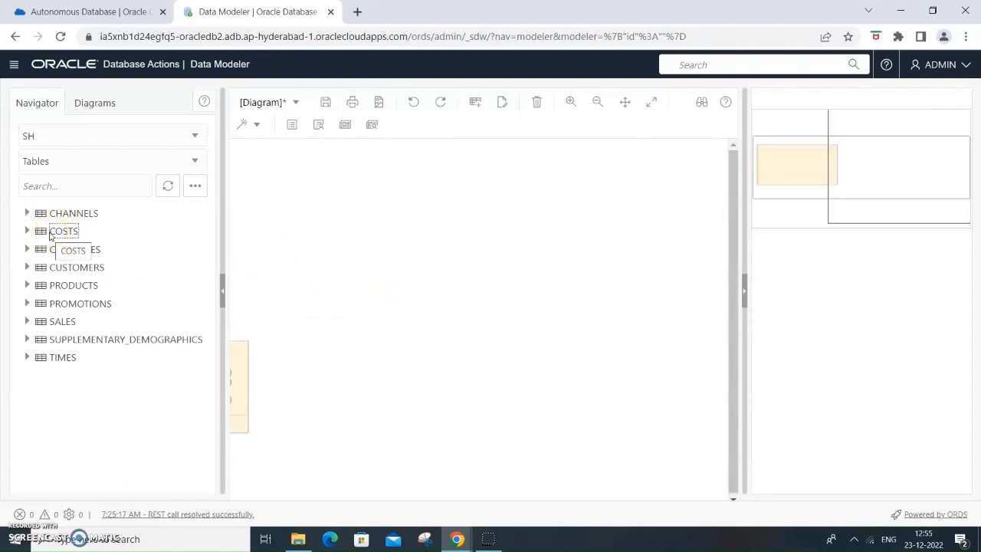
{"action": "left_click_drag", "start_coordinate": [50, 235], "coordinate": [532, 276]}
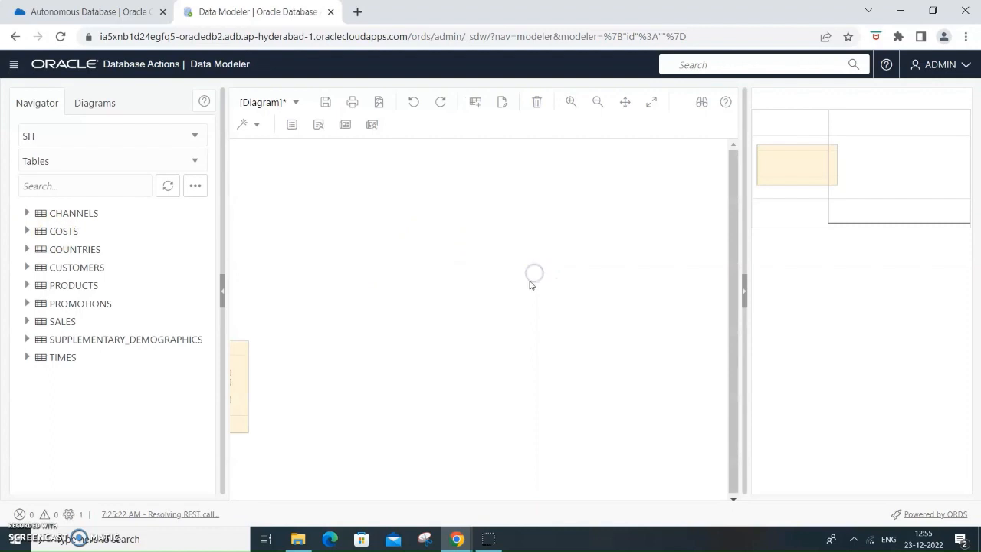
- Widen the diagram area and move the CHANNELS and COSTS tables closer together
{"action": "left_click", "coordinate": [745, 290]}
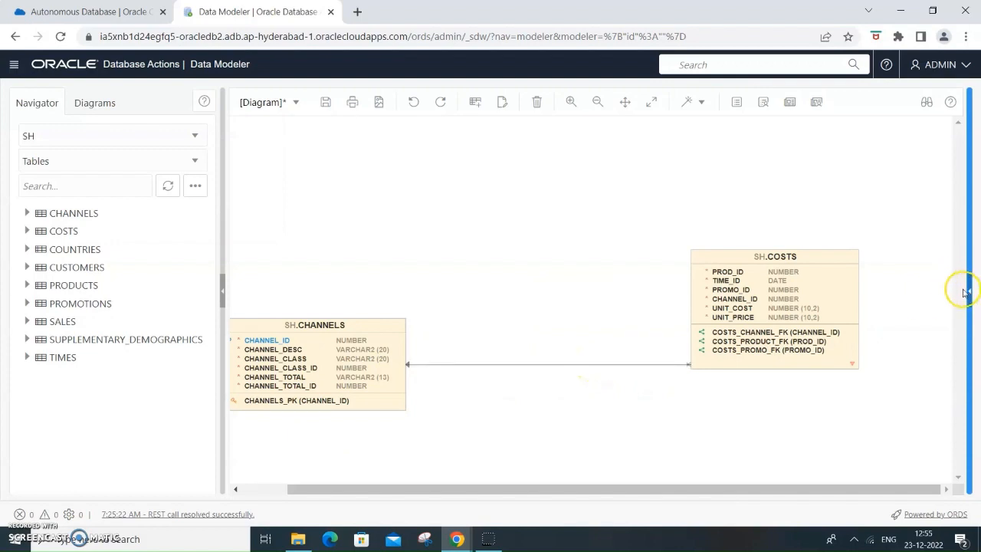
{"action": "left_click_drag", "start_coordinate": [324, 330], "coordinate": [415, 277]}
{"action": "left_click_drag", "start_coordinate": [825, 263], "coordinate": [723, 220]}
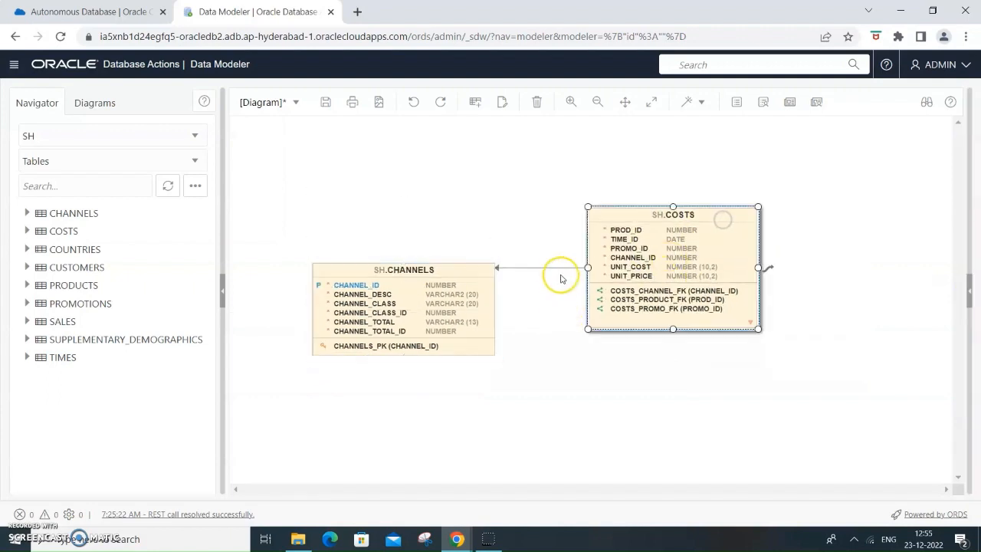
- Examine the properties of the foreign key link between COSTS and CHANNELS, including its source, target, delete rule and columns
{"action": "left_click", "coordinate": [968, 292]}
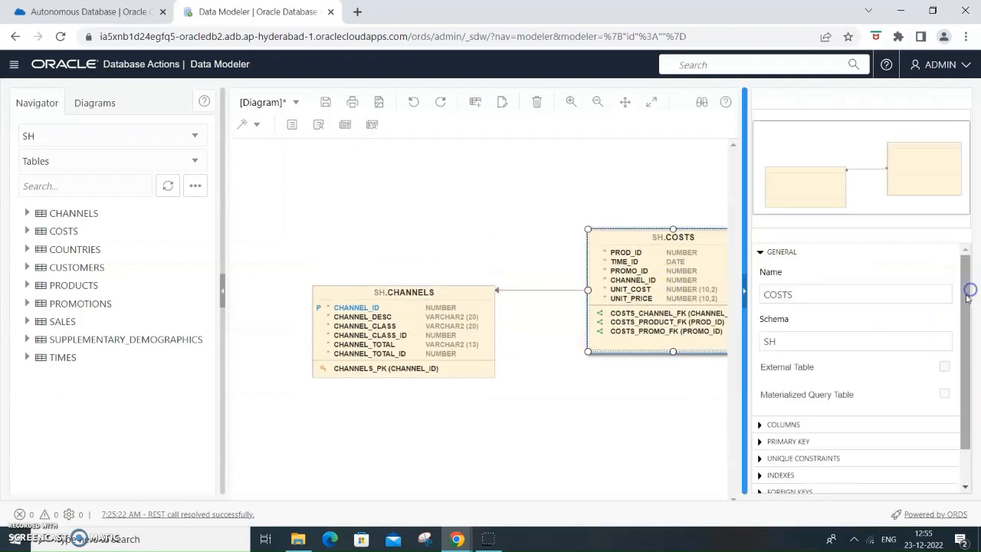
{"action": "left_click", "coordinate": [550, 291]}
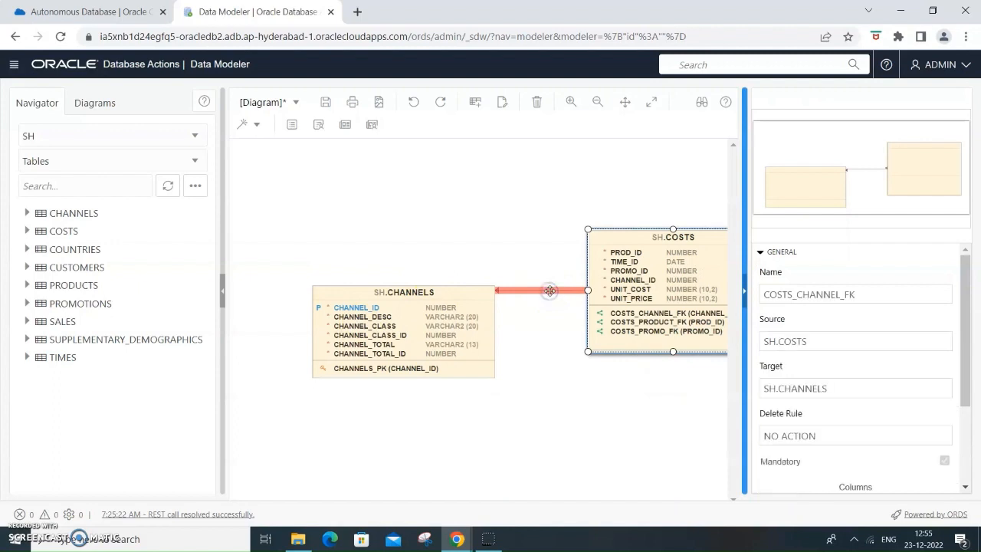
{"action": "scroll", "coordinate": [947, 325], "scroll_direction": "down", "scroll_amount": 2}
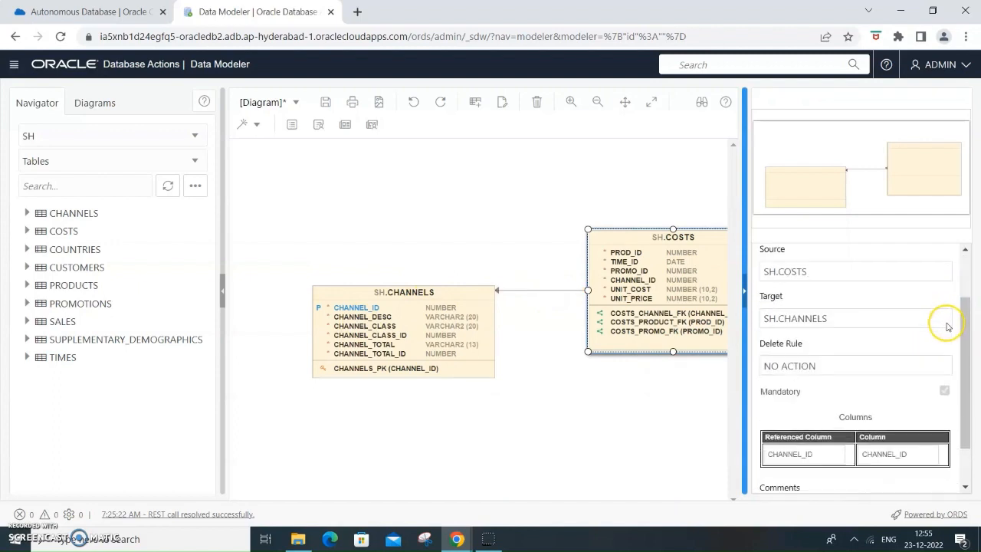
{"action": "scroll", "coordinate": [939, 356], "scroll_direction": "up", "scroll_amount": 2}
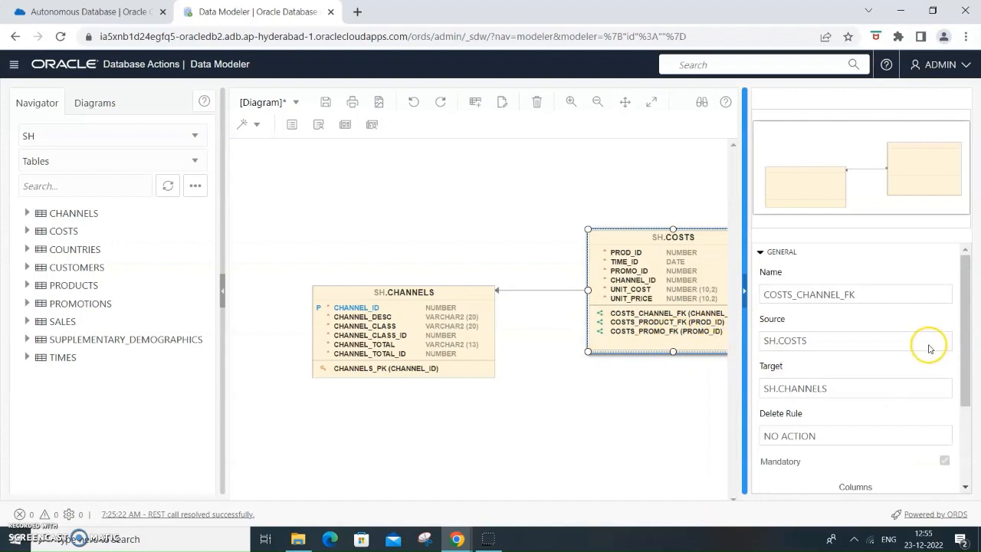
{"action": "scroll", "coordinate": [929, 348], "scroll_direction": "down", "scroll_amount": 2}
{"action": "scroll", "coordinate": [932, 343], "scroll_direction": "up", "scroll_amount": 2}
{"action": "scroll", "coordinate": [933, 342], "scroll_direction": "down", "scroll_amount": 2}
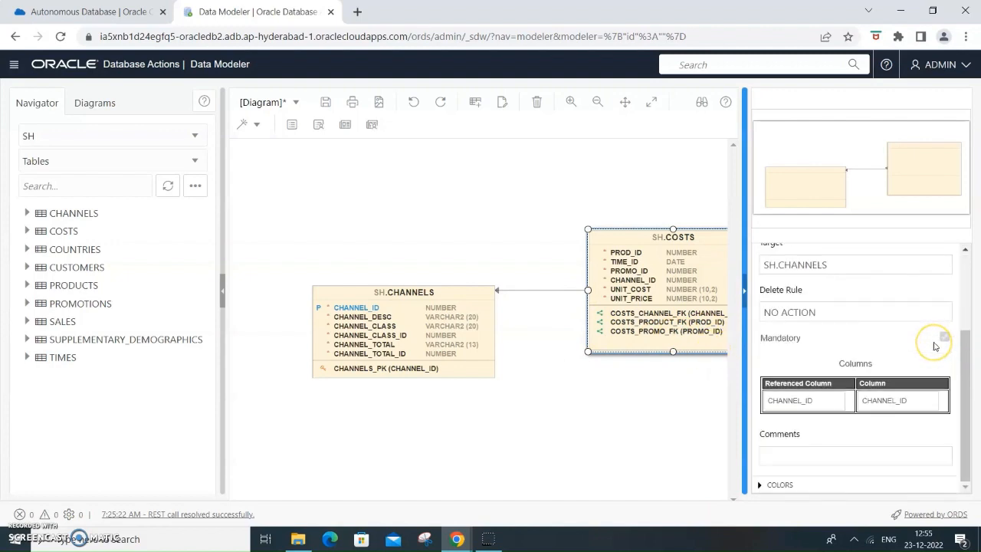
{"action": "scroll", "coordinate": [934, 346], "scroll_direction": "up", "scroll_amount": 2}
{"action": "scroll", "coordinate": [935, 344], "scroll_direction": "down", "scroll_amount": 2}
{"action": "scroll", "coordinate": [942, 351], "scroll_direction": "up", "scroll_amount": 2}
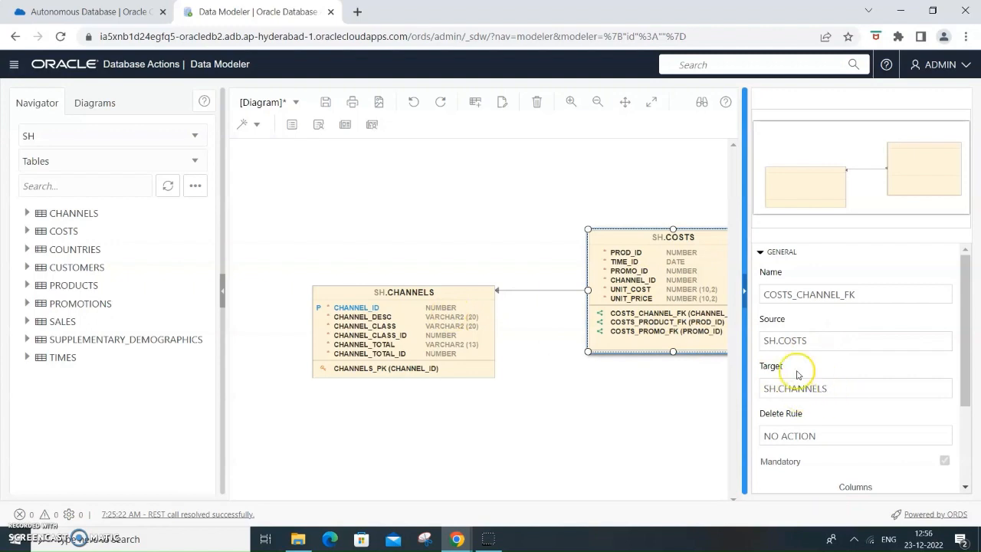
{"action": "scroll", "coordinate": [867, 407], "scroll_direction": "down", "scroll_amount": 3}
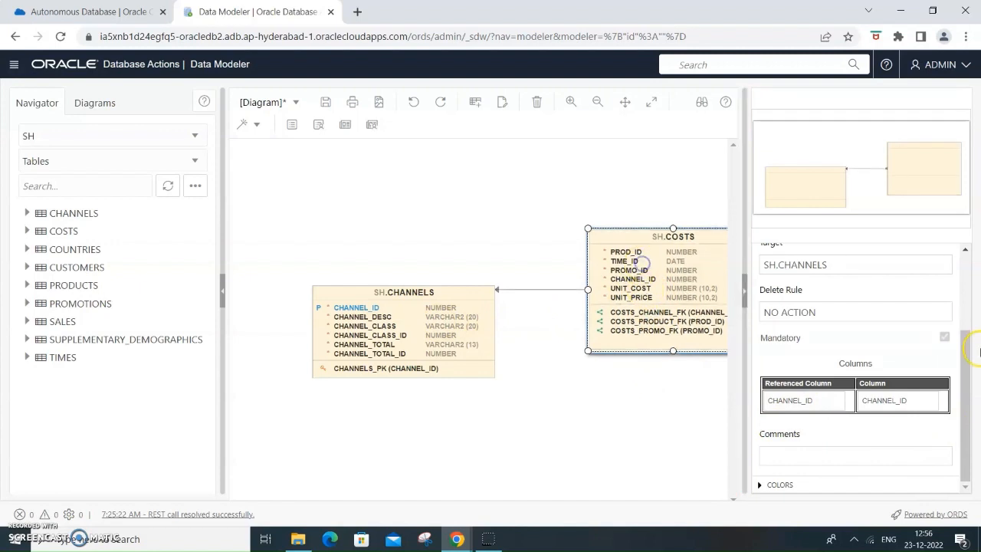
{"action": "scroll", "coordinate": [957, 342], "scroll_direction": "up", "scroll_amount": 3}
{"action": "scroll", "coordinate": [958, 342], "scroll_direction": "down", "scroll_amount": 3}
- Inspect the CHANNELS table's column, primary key and foreign key properties
{"action": "left_click", "coordinate": [21, 526]}
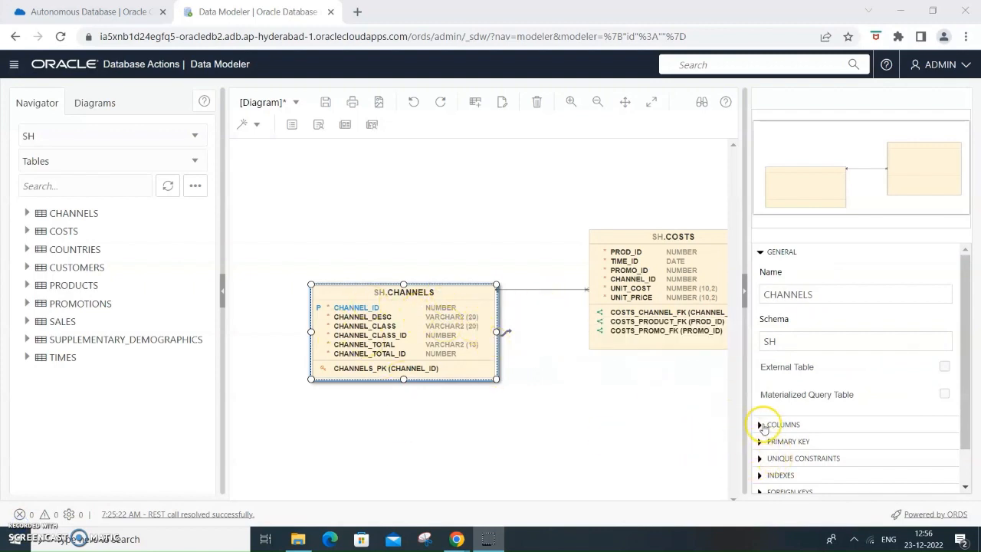
{"action": "left_click", "coordinate": [759, 427]}
{"action": "scroll", "coordinate": [944, 374], "scroll_direction": "down", "scroll_amount": 1}
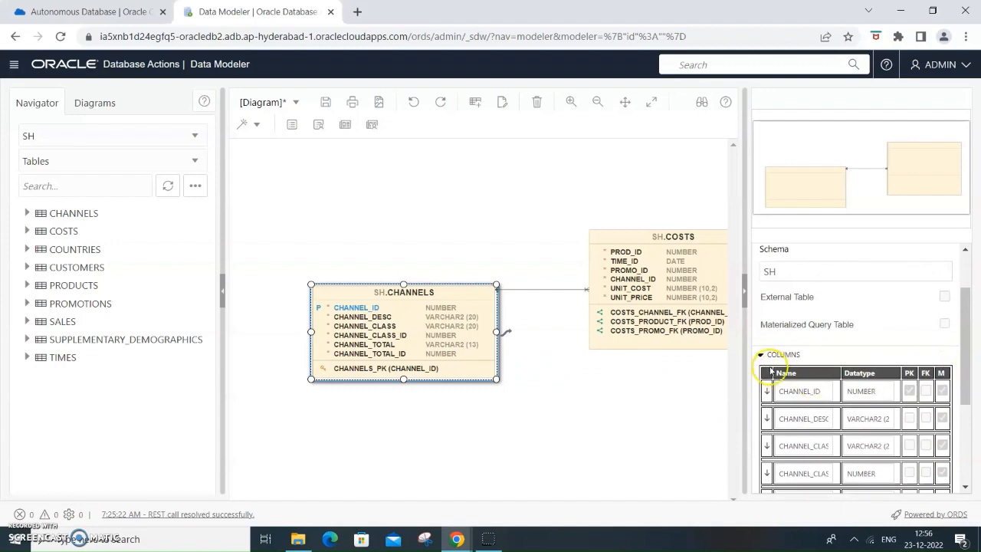
{"action": "left_click", "coordinate": [762, 356]}
{"action": "left_click", "coordinate": [762, 402]}
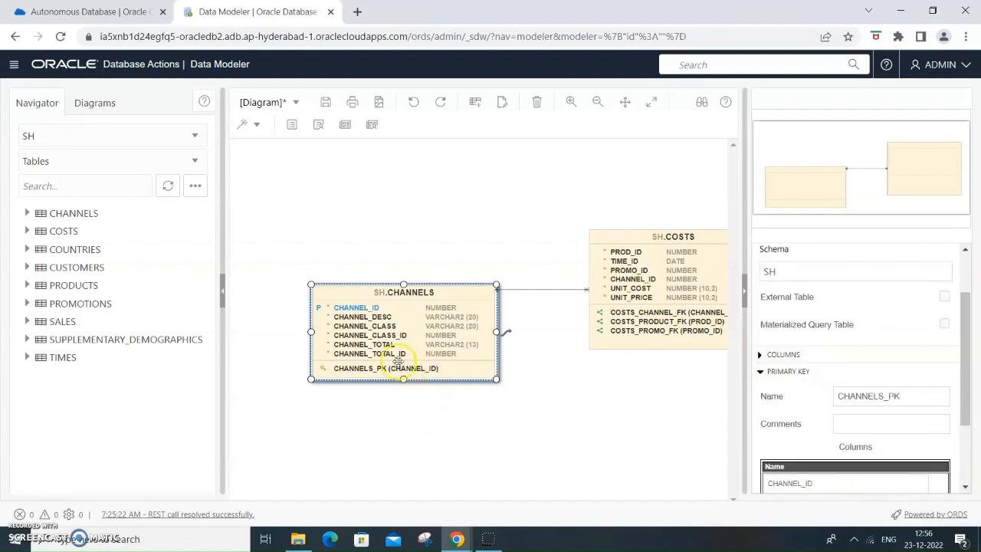
{"action": "scroll", "coordinate": [896, 427], "scroll_direction": "down", "scroll_amount": 2}
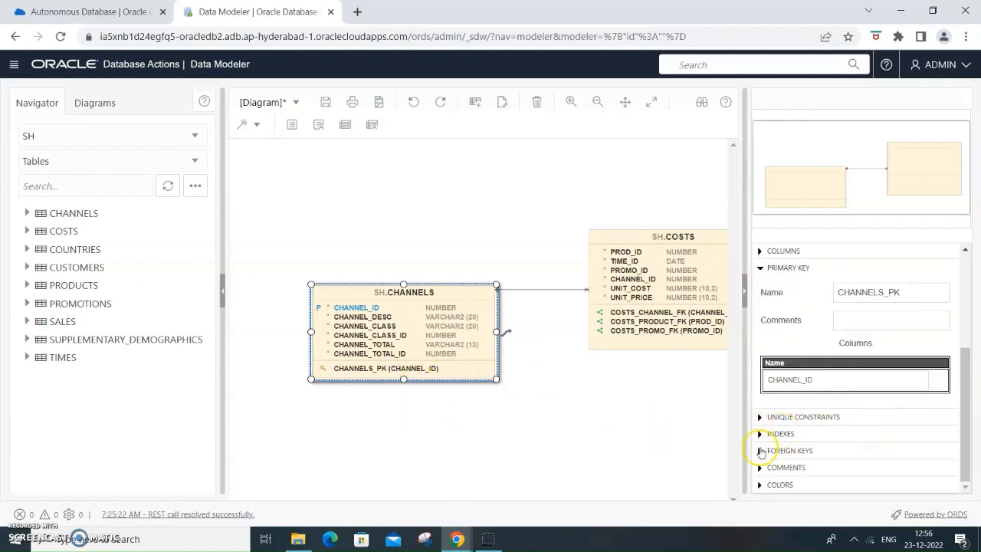
{"action": "left_click", "coordinate": [761, 454]}
{"action": "scroll", "coordinate": [955, 401], "scroll_direction": "down", "scroll_amount": 1}
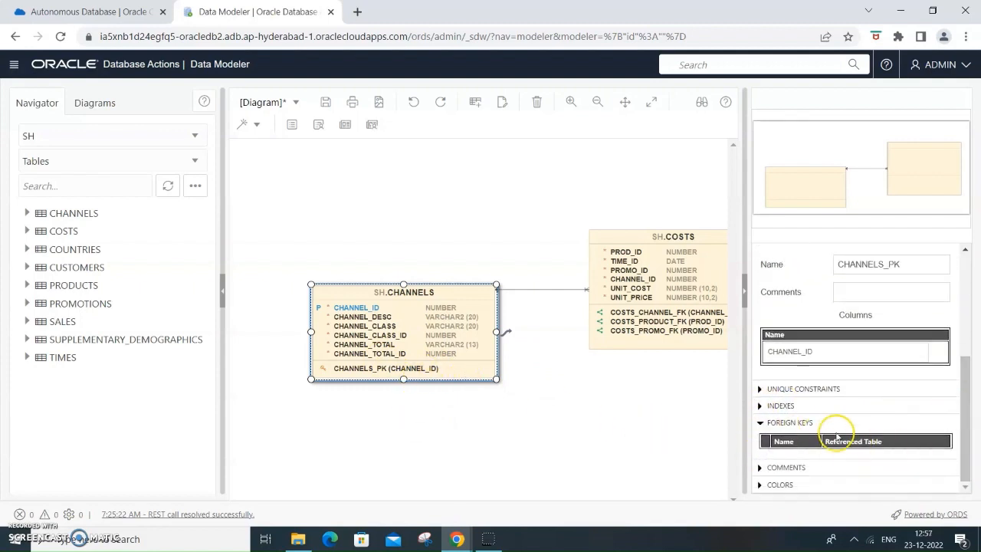
- Select the COSTS table in the diagram and inspect its foreign keys and the tables they reference
{"action": "left_click", "coordinate": [675, 238]}
{"action": "scroll", "coordinate": [908, 380], "scroll_direction": "down", "scroll_amount": 1}
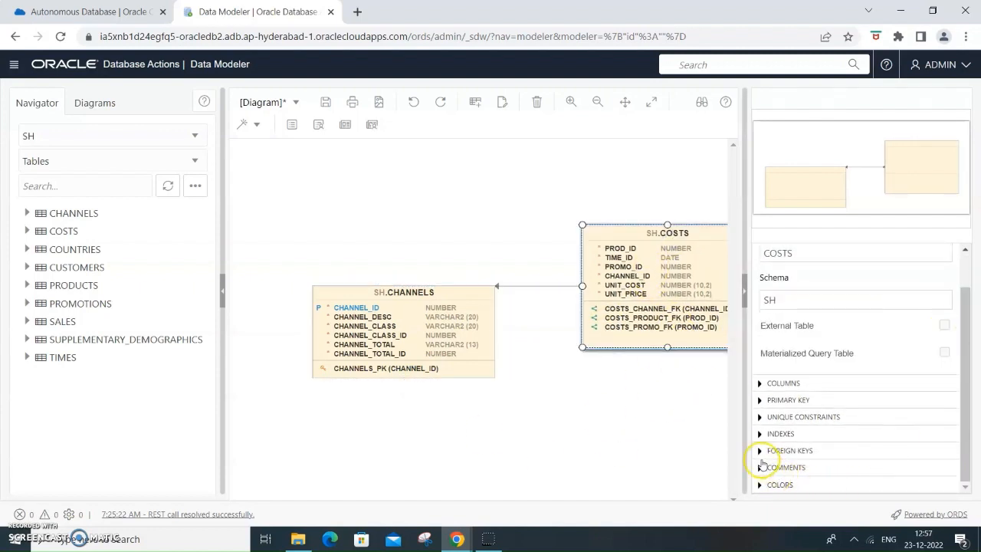
{"action": "left_click", "coordinate": [761, 455]}
{"action": "scroll", "coordinate": [946, 391], "scroll_direction": "down", "scroll_amount": 3}
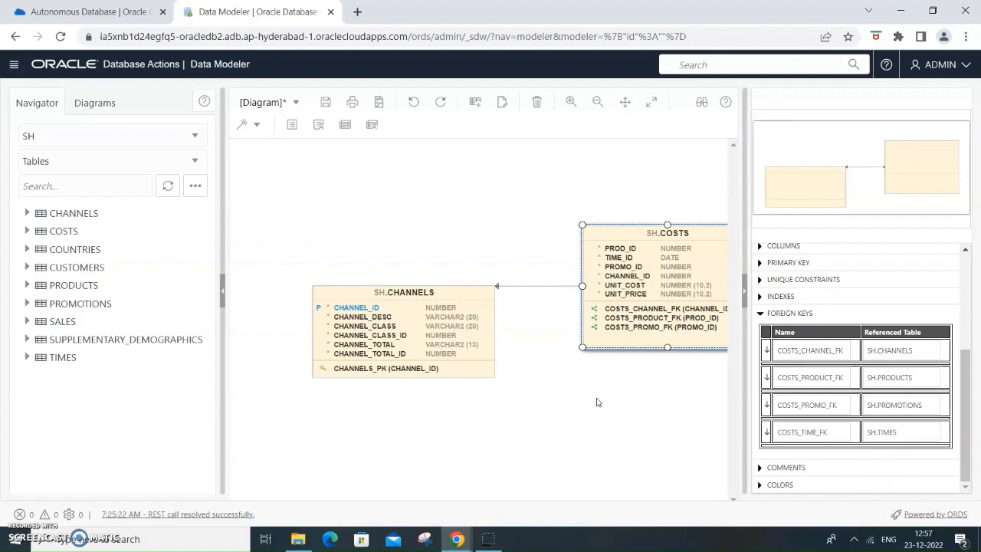
- Return to the OracleDB2 details page and open its database connection settings to review the wallet and connection string options
{"action": "left_click", "coordinate": [119, 13]}
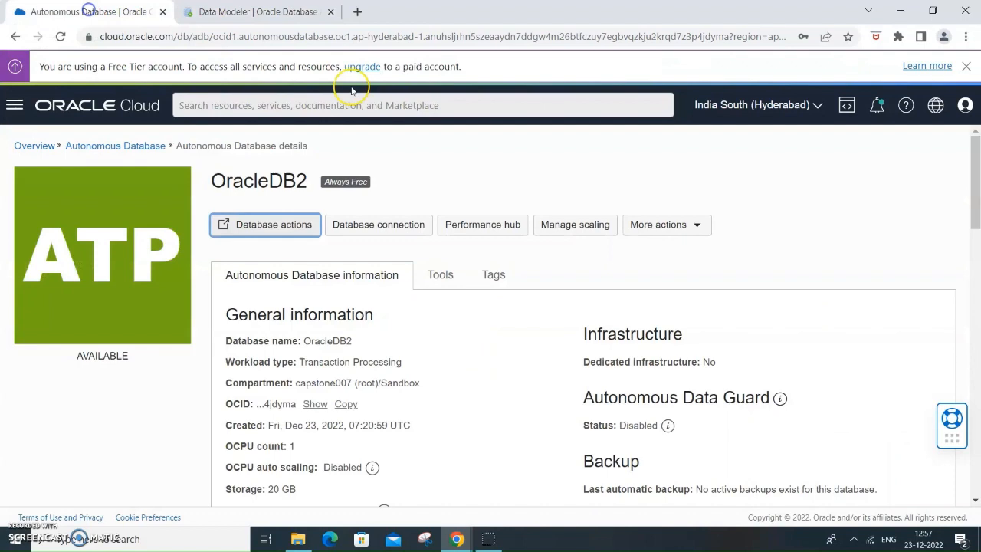
{"action": "left_click", "coordinate": [376, 227]}
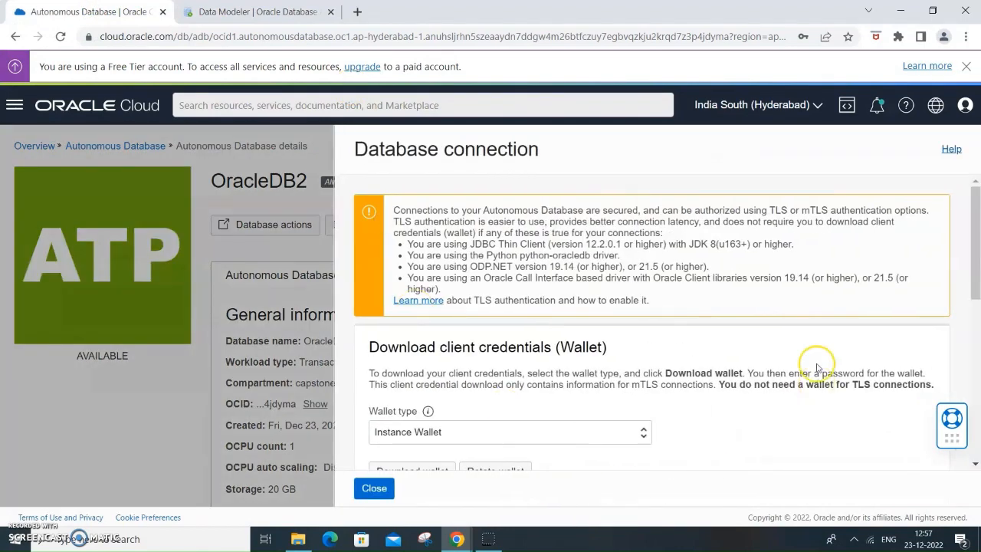
{"action": "scroll", "coordinate": [767, 368], "scroll_direction": "down", "scroll_amount": 2}
{"action": "scroll", "coordinate": [516, 392], "scroll_direction": "down", "scroll_amount": 2}
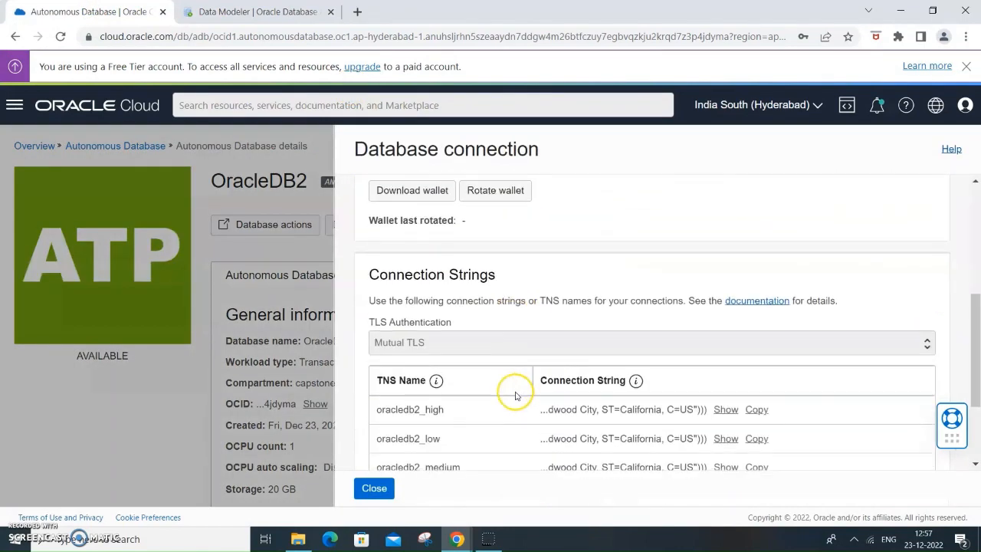
{"action": "scroll", "coordinate": [664, 346], "scroll_direction": "up", "scroll_amount": 3}
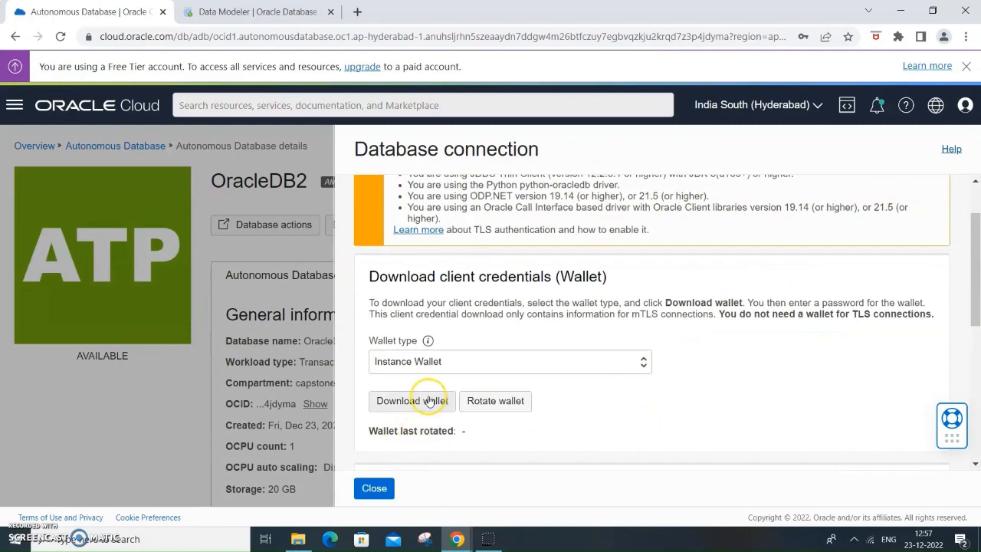
- Download the instance wallet for OracleDB2, entering and confirming a wallet password
{"action": "left_click", "coordinate": [429, 401]}
{"action": "scroll", "coordinate": [565, 394], "scroll_direction": "down", "scroll_amount": 2}
{"action": "left_click", "coordinate": [343, 347]}
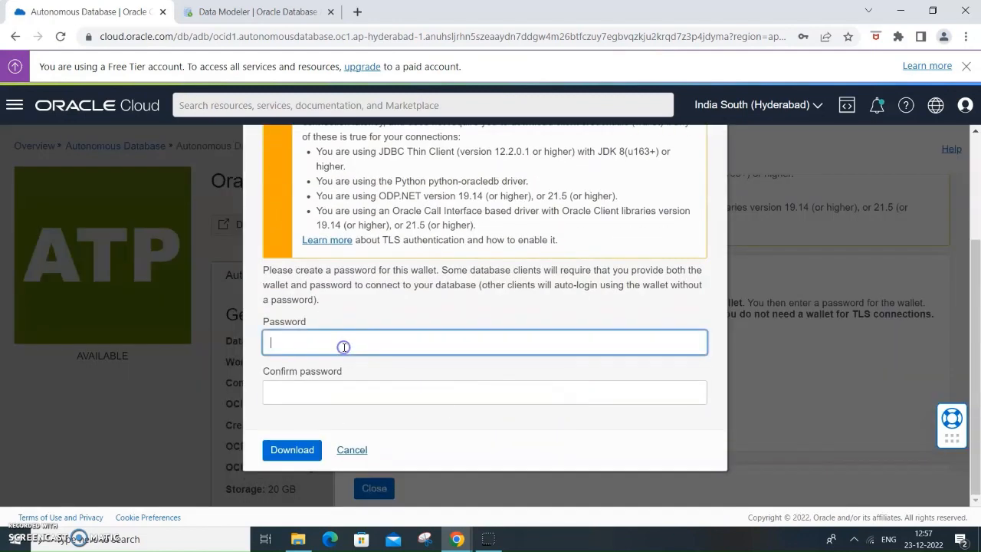
{"action": "type", "text": "•"}
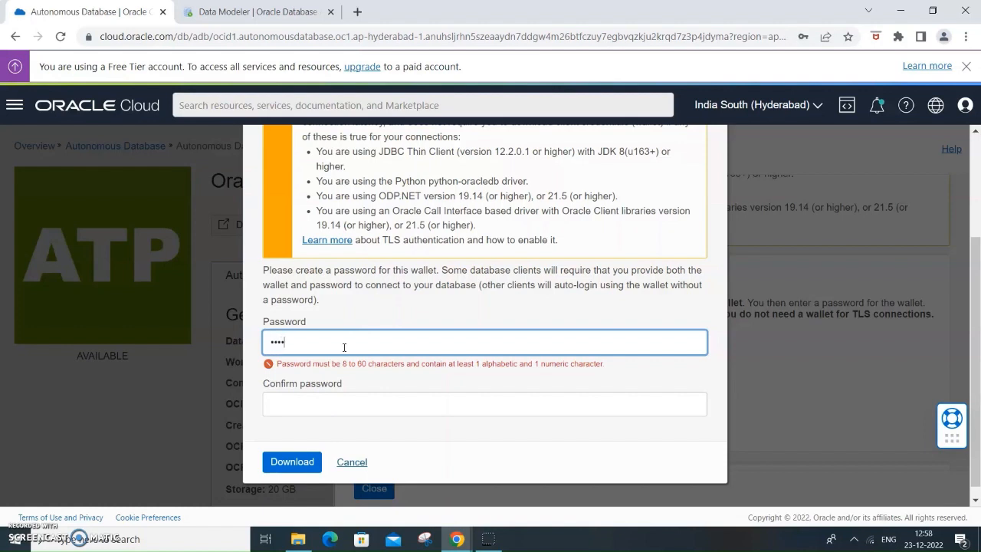
{"action": "type", "text": "••••••••"}
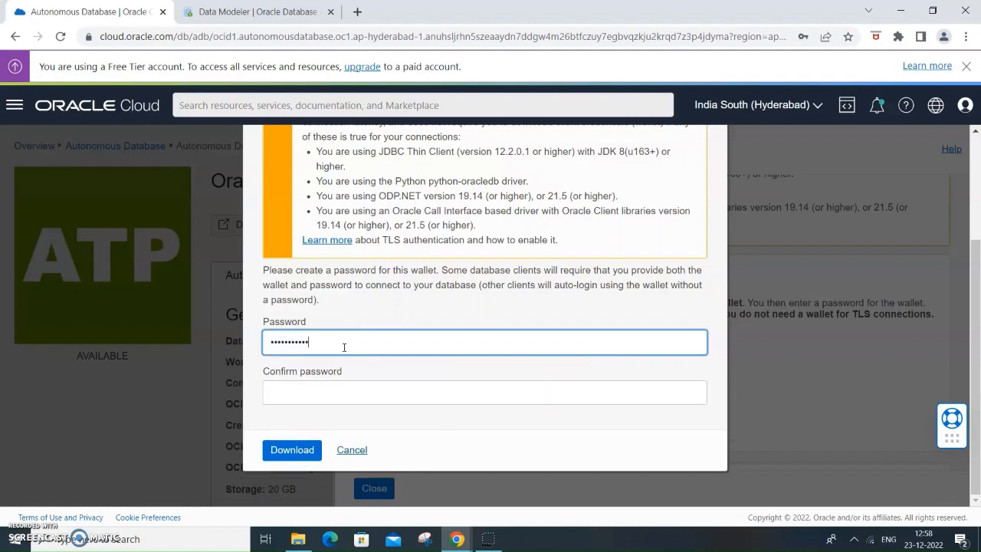
{"action": "left_click", "coordinate": [296, 387]}
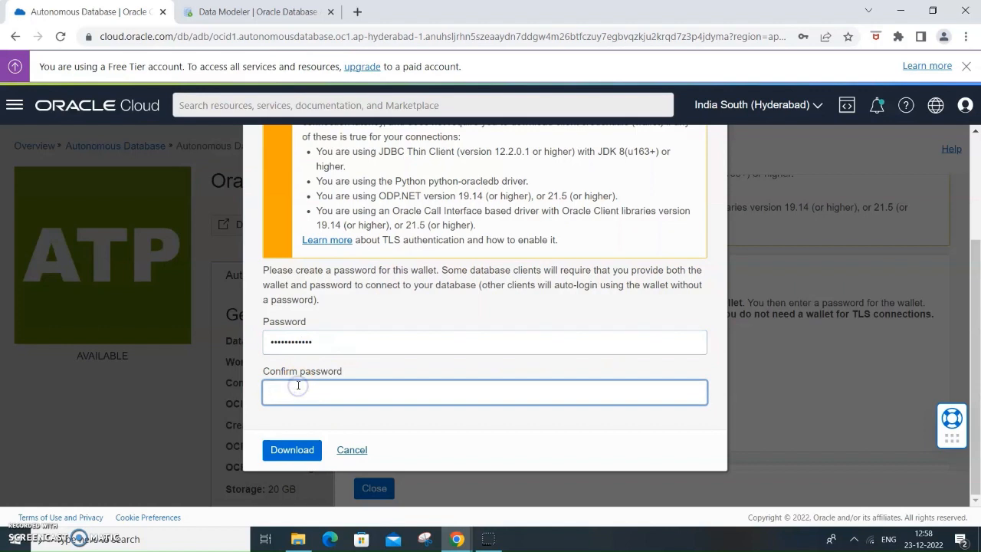
{"action": "type", "text": "•"}
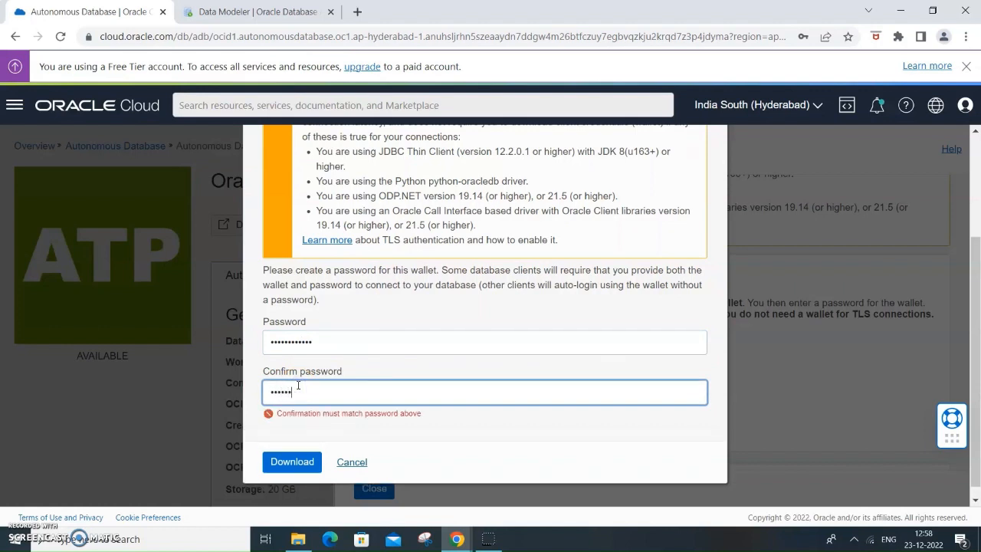
{"action": "type", "text": "•••••••••••"}
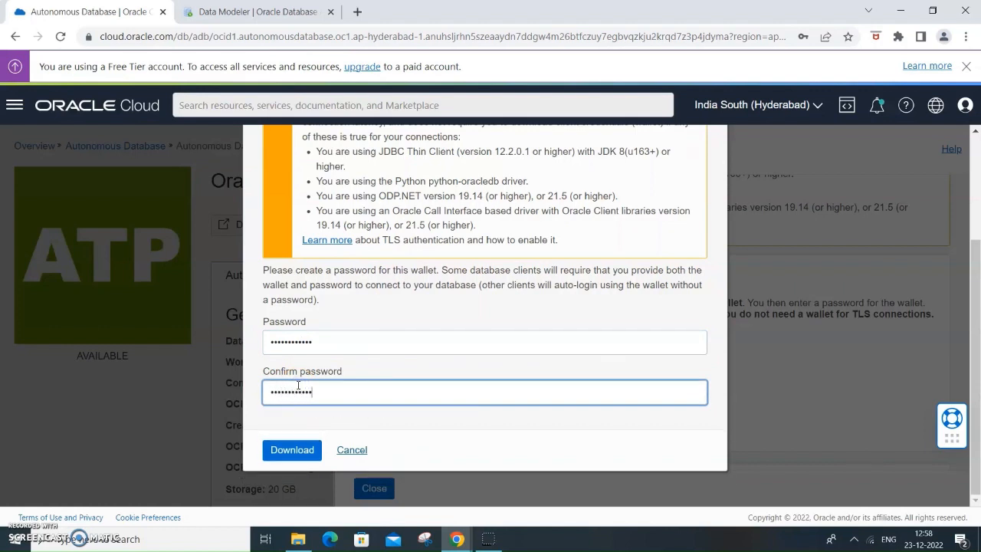
{"action": "left_click", "coordinate": [296, 449]}
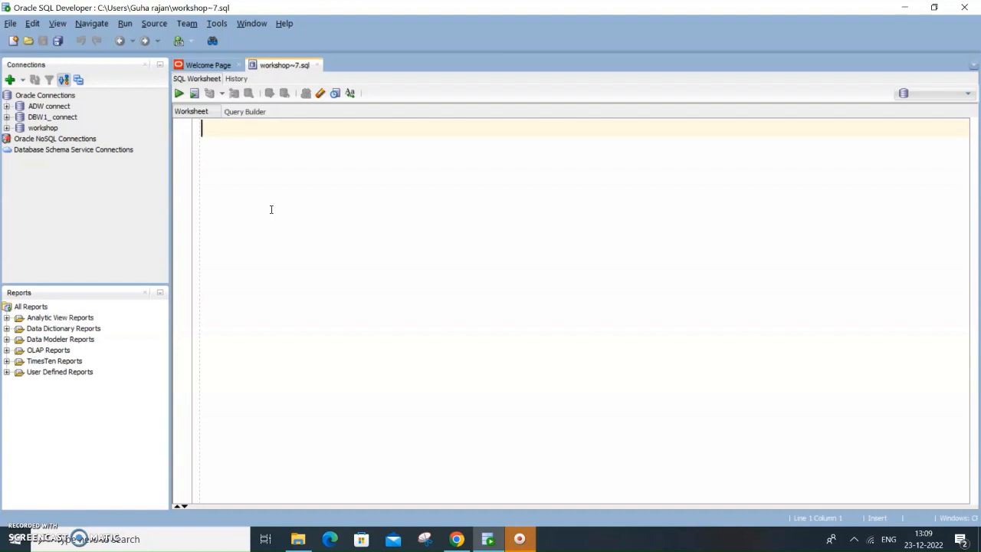
- In Oracle SQL Developer, fill in a new connection named OracleDB with username ADMIN, the account password and connection type Cloud Wallet
{"action": "left_click", "coordinate": [268, 212]}
{"action": "left_click", "coordinate": [12, 65]}
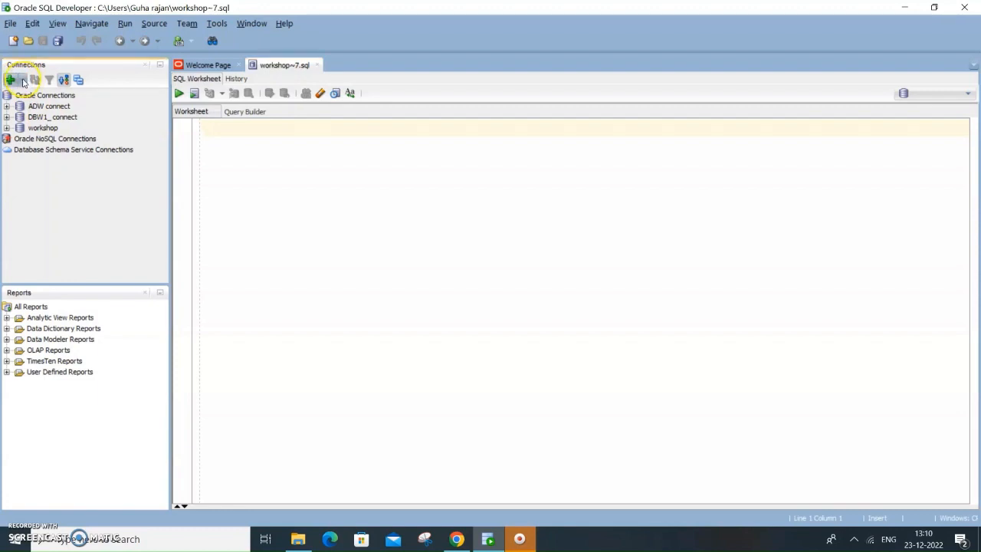
{"action": "left_click", "coordinate": [361, 209]}
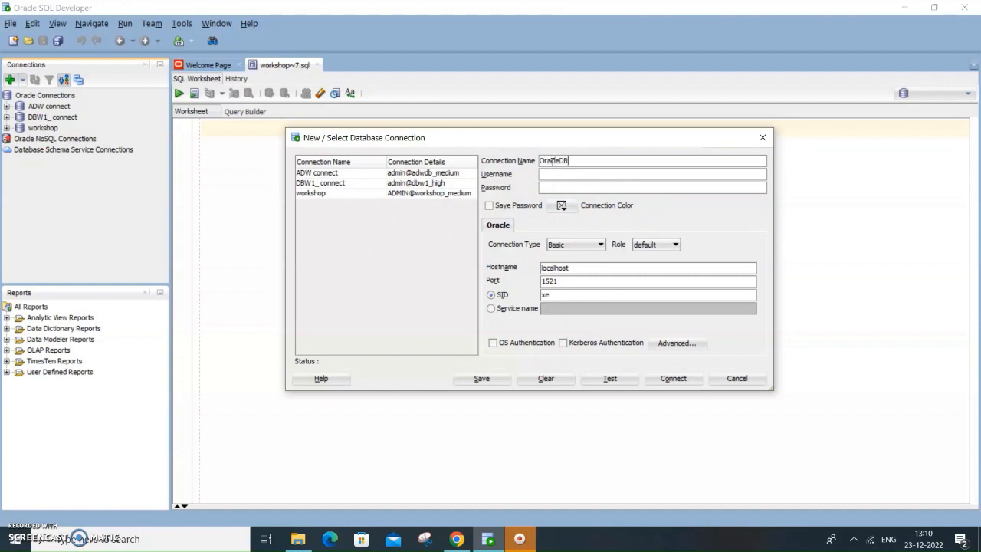
{"action": "left_click", "coordinate": [581, 176]}
{"action": "left_click", "coordinate": [566, 190]}
{"action": "left_click", "coordinate": [592, 246]}
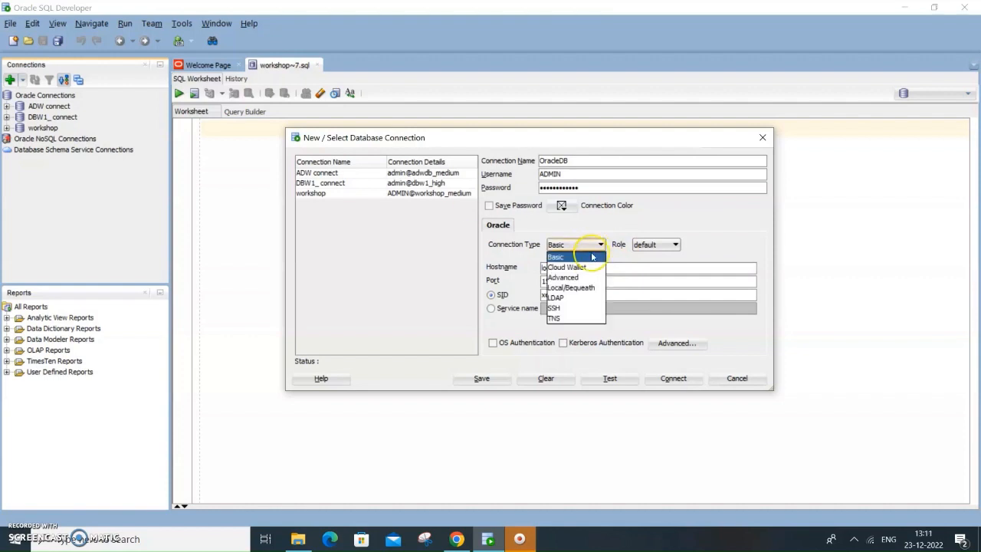
{"action": "left_click", "coordinate": [587, 267]}
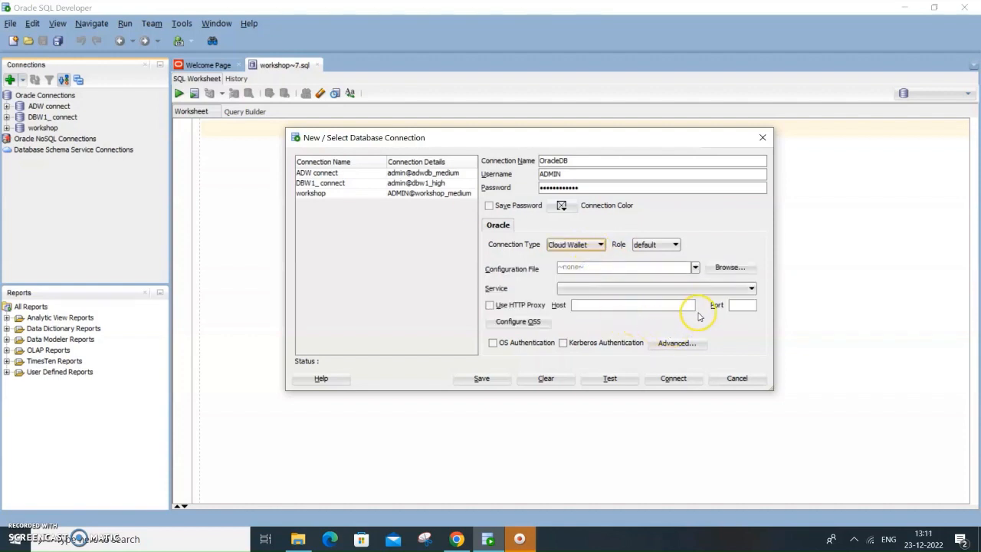
- Choose F:\Wallet_OracleDB1.zip as the cloud wallet configuration file for the OracleDB connection
{"action": "left_click", "coordinate": [695, 268]}
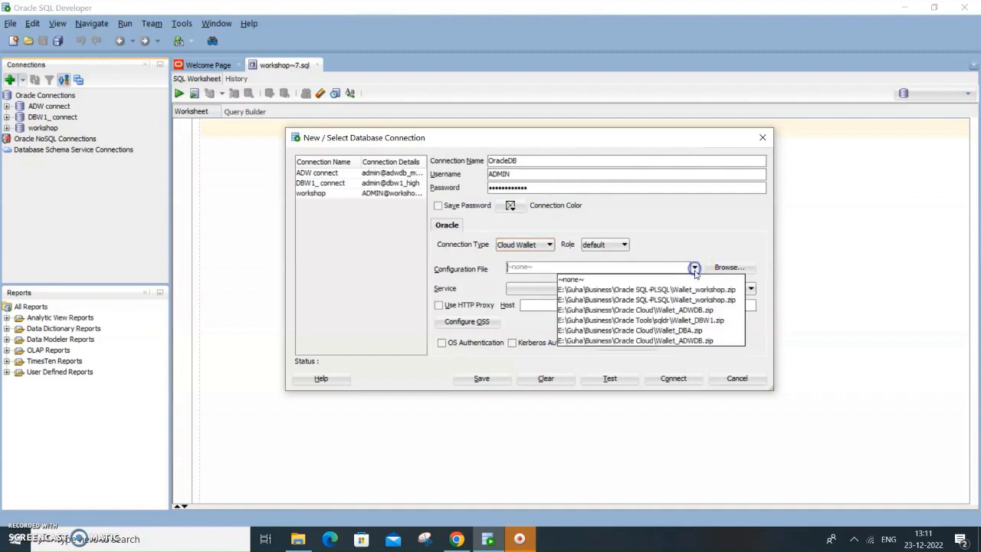
{"action": "left_click", "coordinate": [726, 268]}
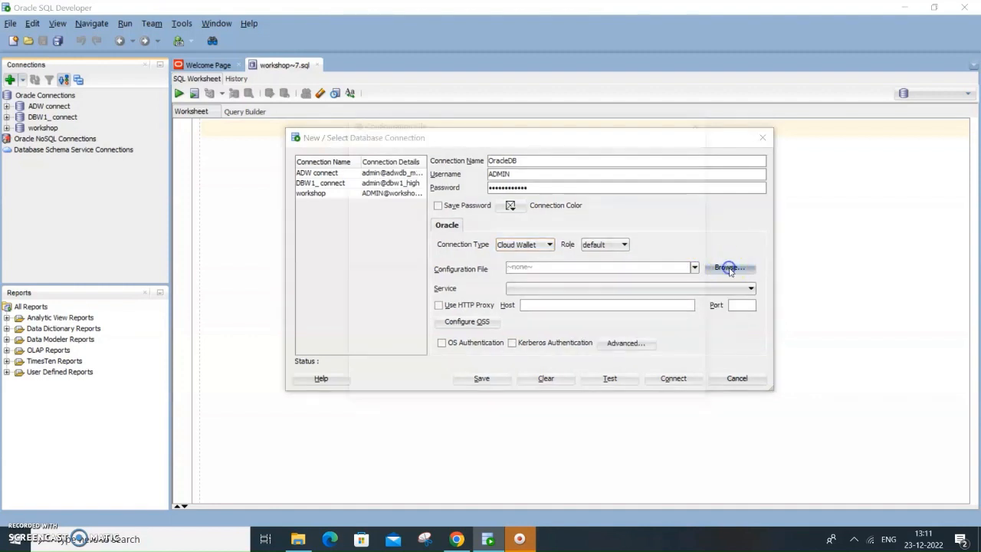
{"action": "scroll", "coordinate": [653, 232], "scroll_direction": "down", "scroll_amount": 4}
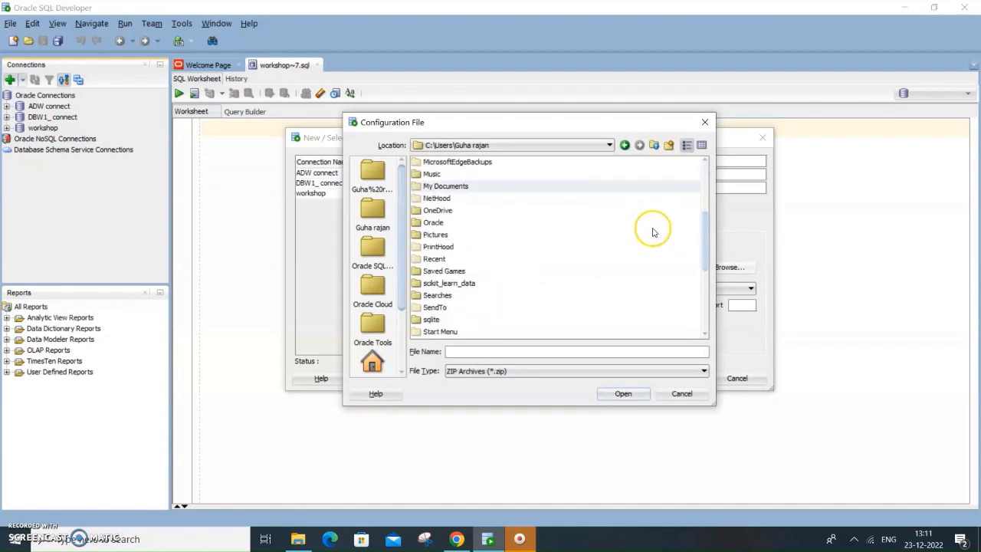
{"action": "left_click", "coordinate": [609, 145]}
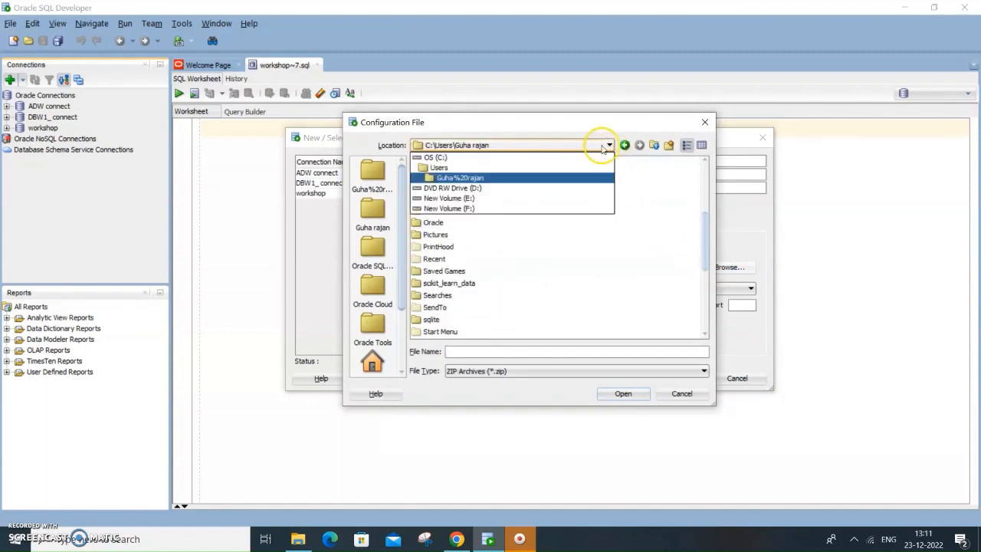
{"action": "left_click", "coordinate": [476, 198]}
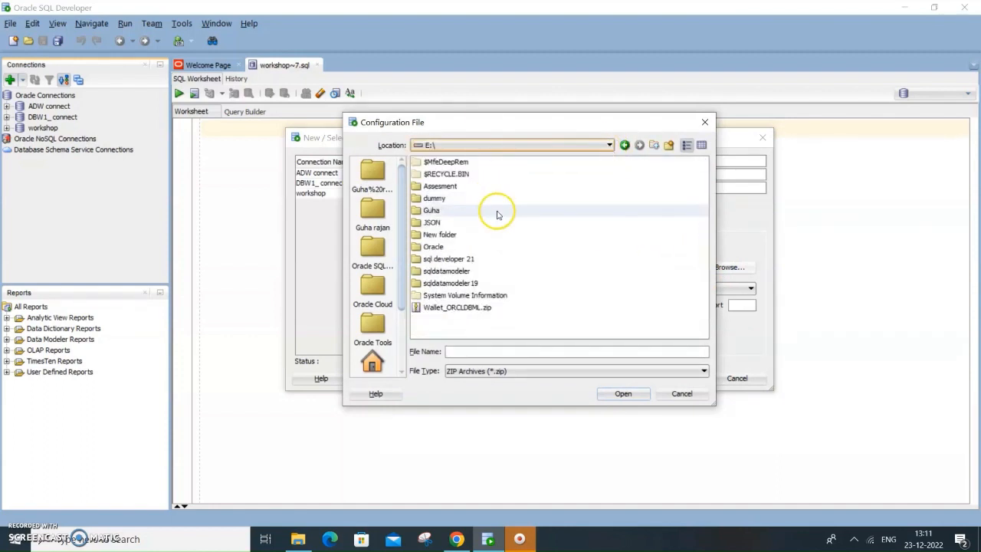
{"action": "left_click", "coordinate": [614, 146]}
{"action": "left_click", "coordinate": [479, 189]}
{"action": "scroll", "coordinate": [683, 252], "scroll_direction": "down", "scroll_amount": 8}
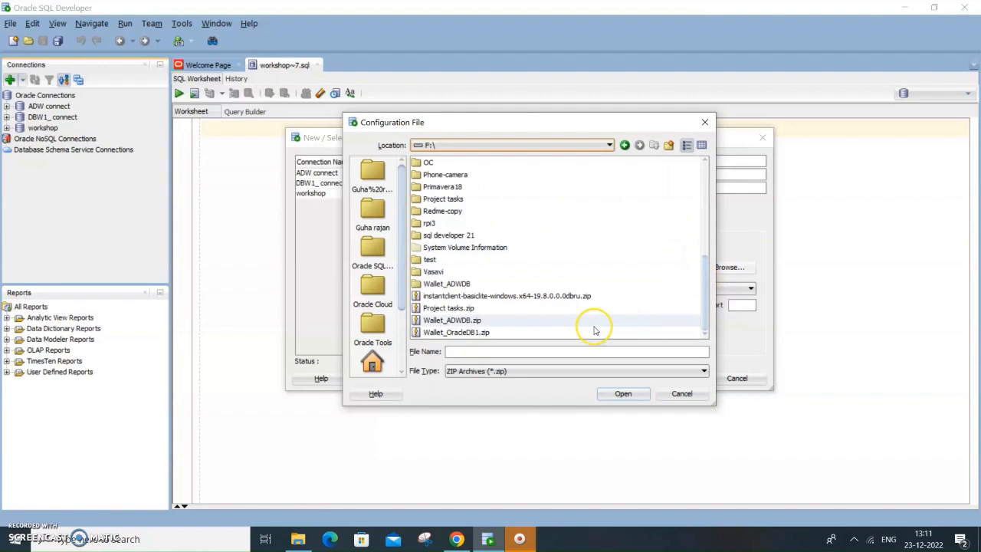
{"action": "left_click", "coordinate": [475, 332]}
{"action": "left_click", "coordinate": [624, 394]}
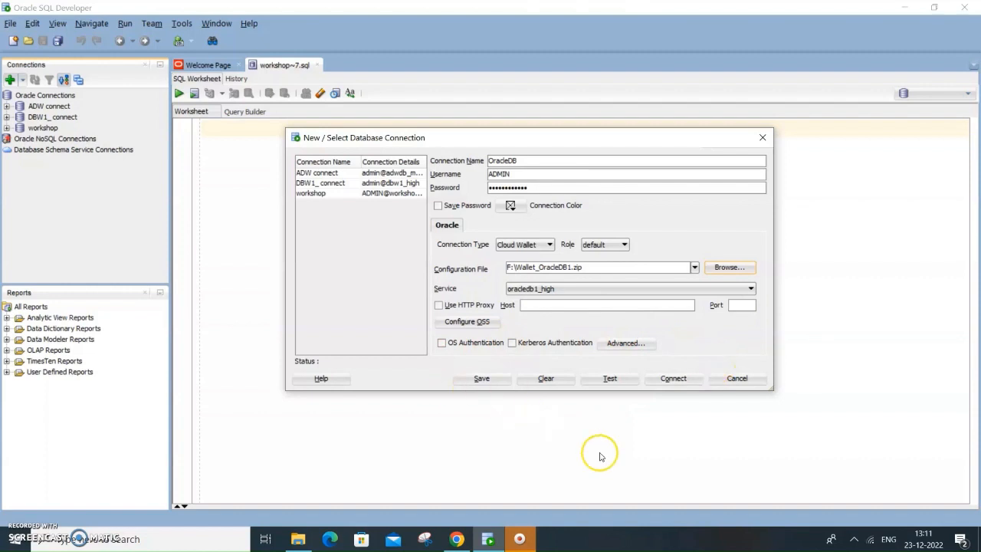
- Test the OracleDB connection, save it and close the connection dialog
{"action": "left_click", "coordinate": [614, 380]}
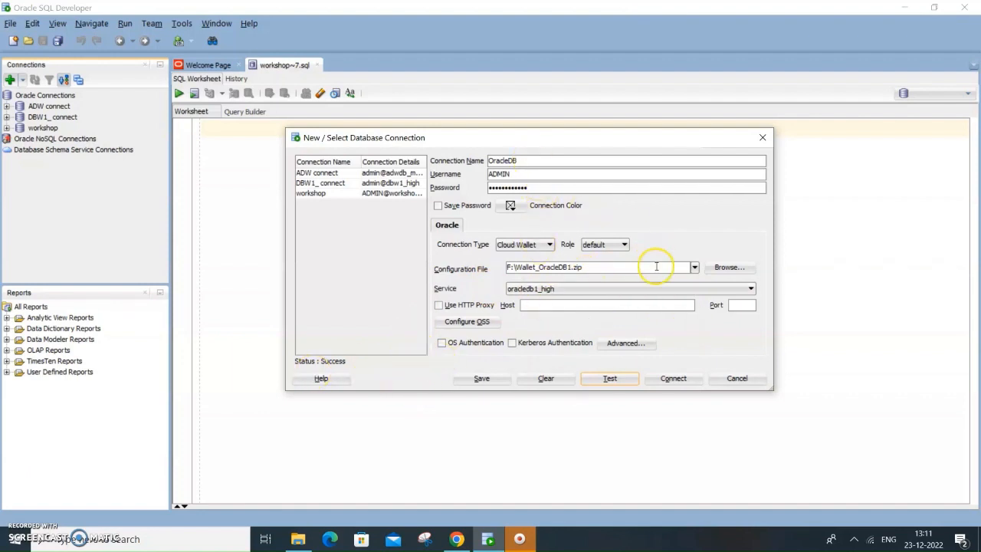
{"action": "left_click", "coordinate": [482, 381]}
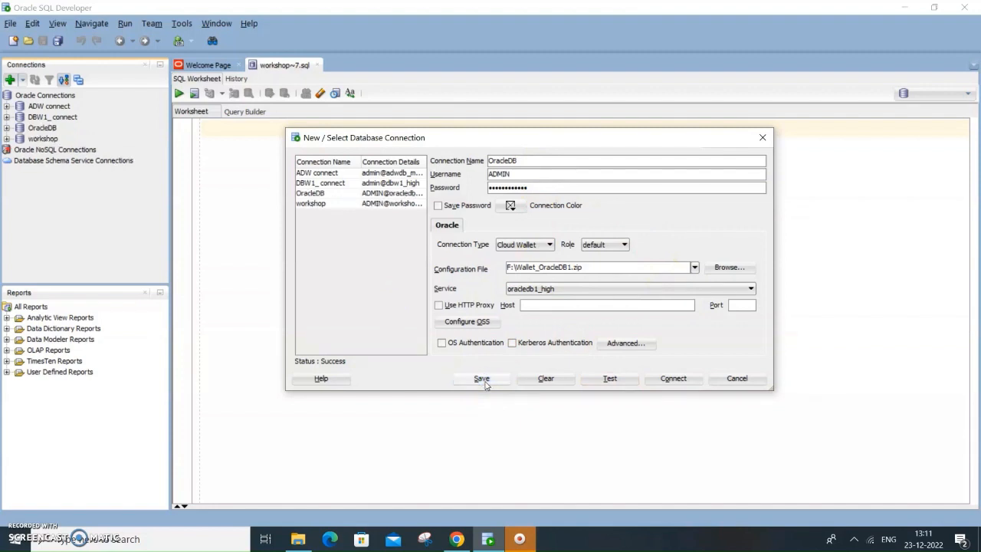
{"action": "left_click", "coordinate": [483, 381]}
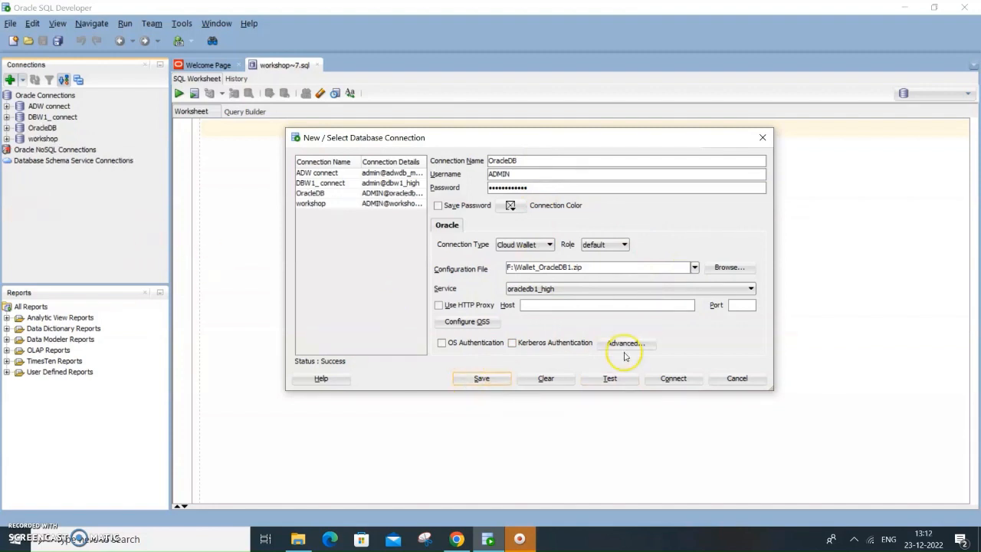
{"action": "left_click", "coordinate": [738, 379]}
- Connect to OracleDB and expand the tables of the SH schema under Other Users
{"action": "left_click", "coordinate": [42, 129]}
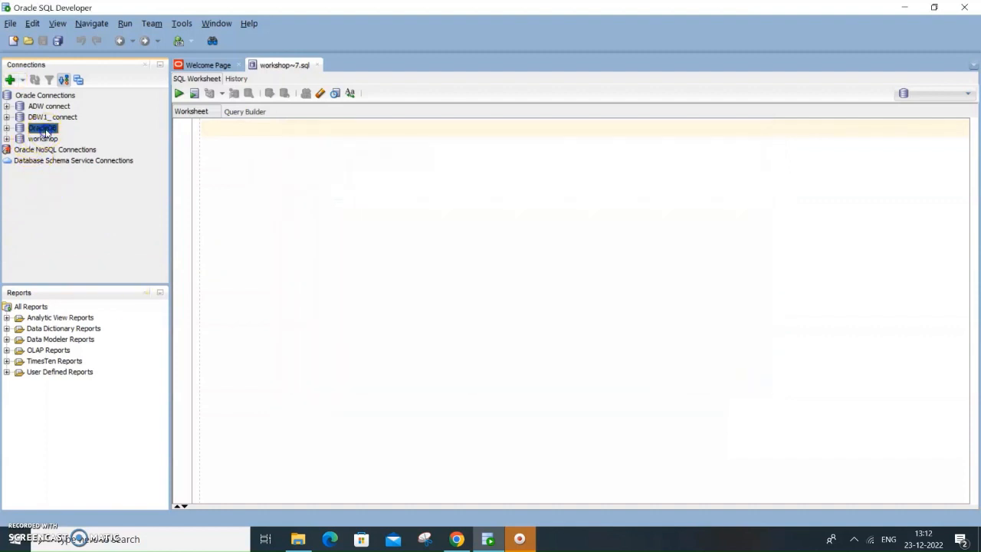
{"action": "left_click", "coordinate": [7, 128]}
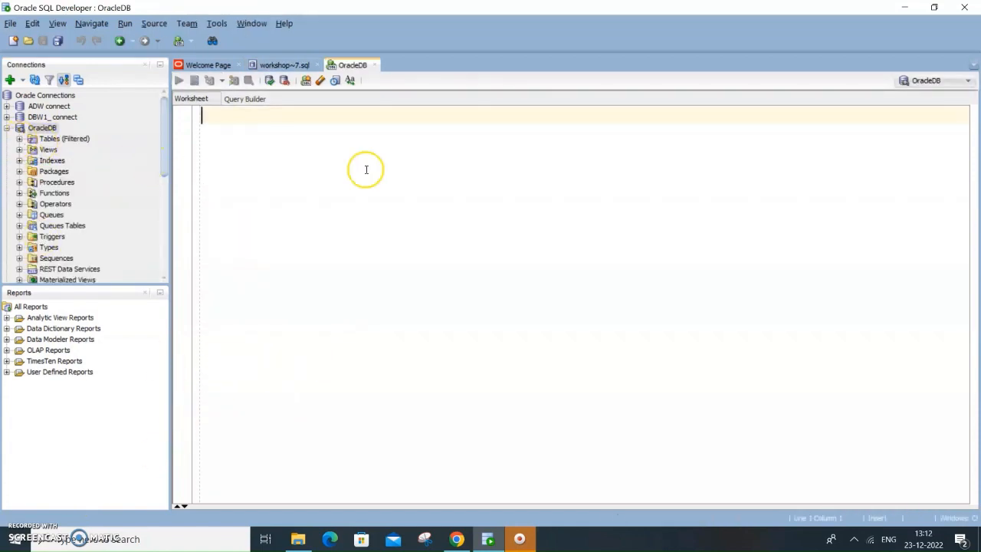
{"action": "scroll", "coordinate": [154, 175], "scroll_direction": "down", "scroll_amount": 7}
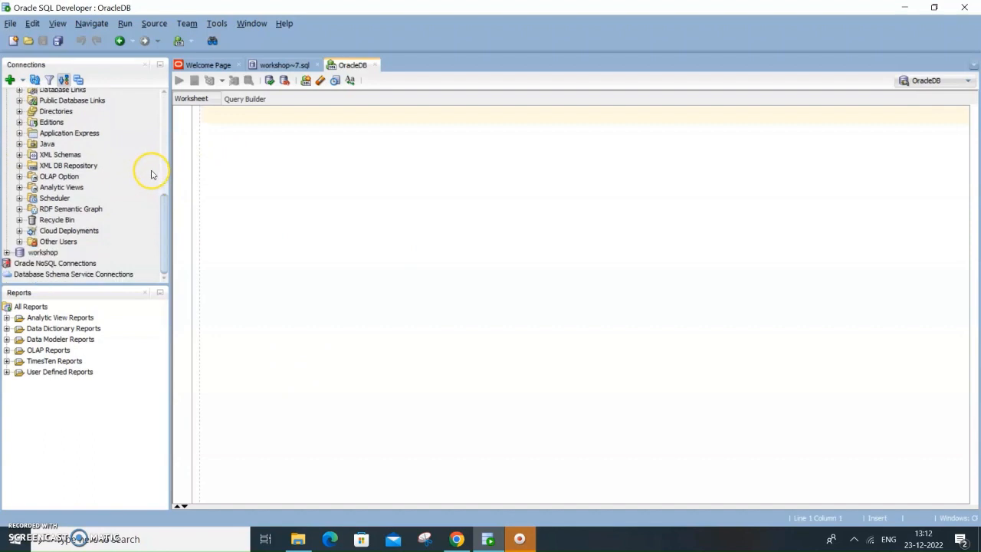
{"action": "left_click", "coordinate": [19, 241]}
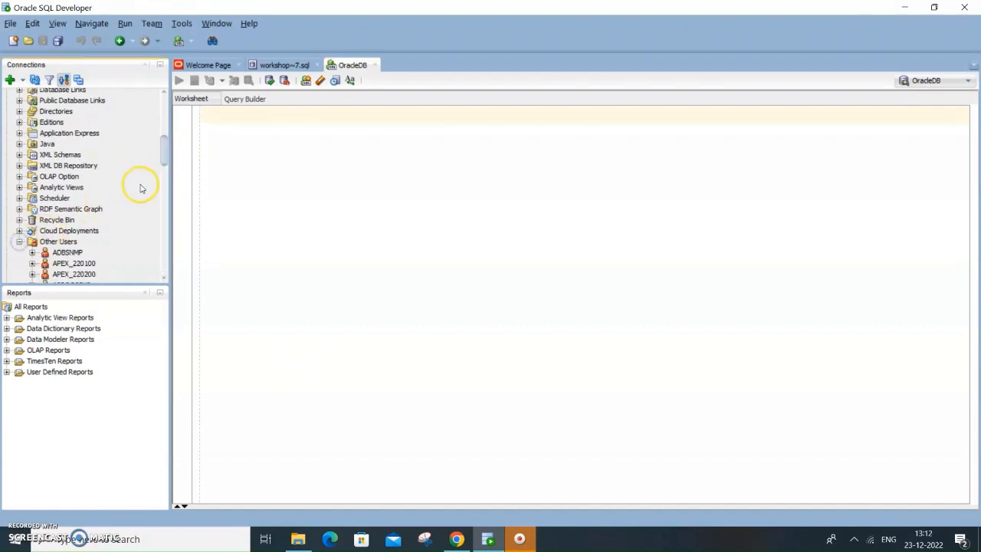
{"action": "scroll", "coordinate": [141, 188], "scroll_direction": "down", "scroll_amount": 12}
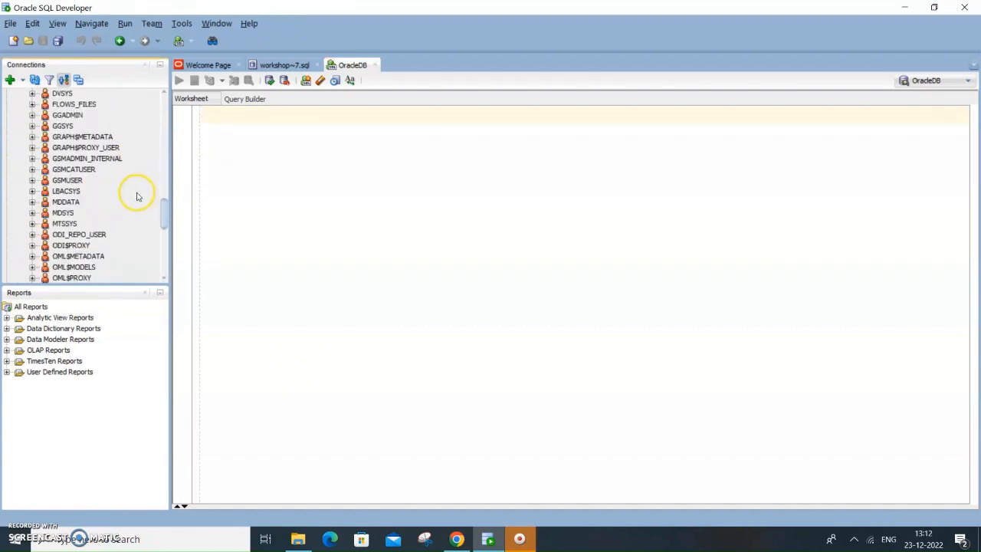
{"action": "scroll", "coordinate": [136, 196], "scroll_direction": "down", "scroll_amount": 6}
{"action": "left_click", "coordinate": [33, 212]}
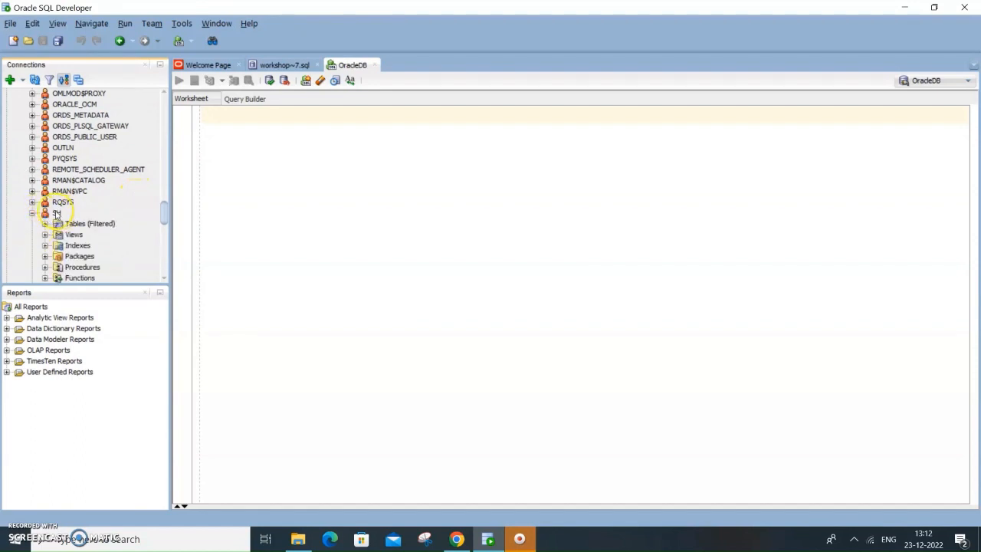
{"action": "left_click", "coordinate": [57, 213]}
{"action": "left_click", "coordinate": [44, 224]}
- Review the column definitions and row data of the SH tables CHANNELS and COSTS
{"action": "left_click", "coordinate": [93, 235]}
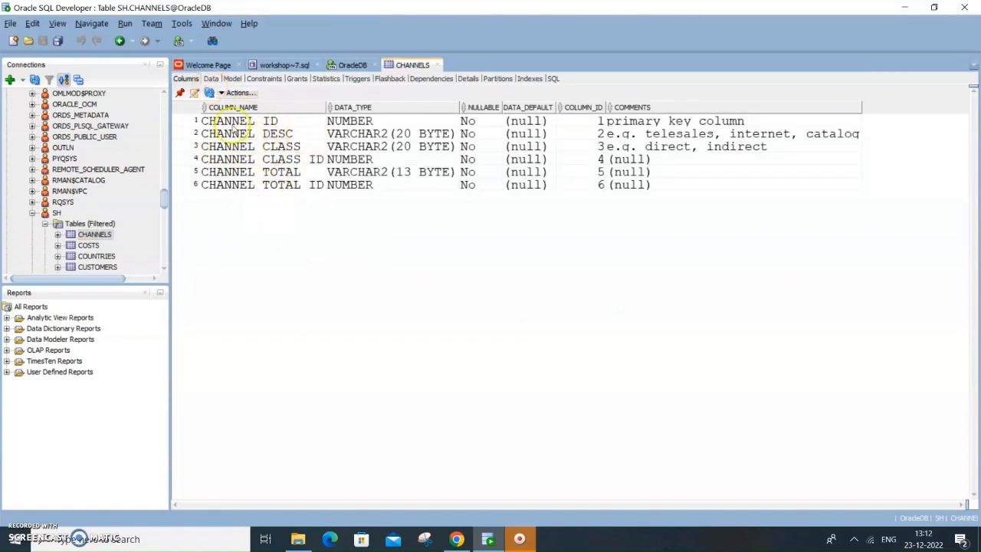
{"action": "left_click", "coordinate": [210, 79]}
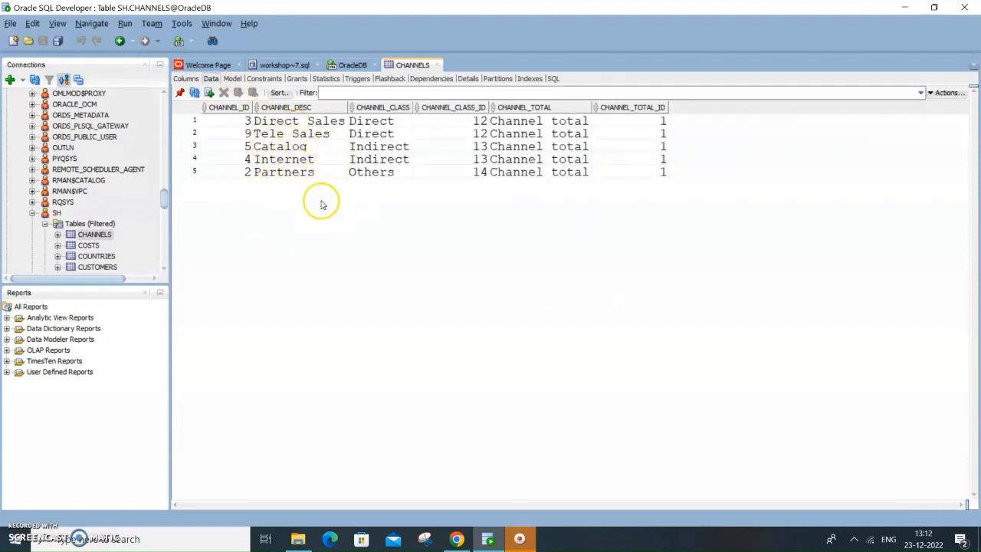
{"action": "left_click", "coordinate": [58, 245]}
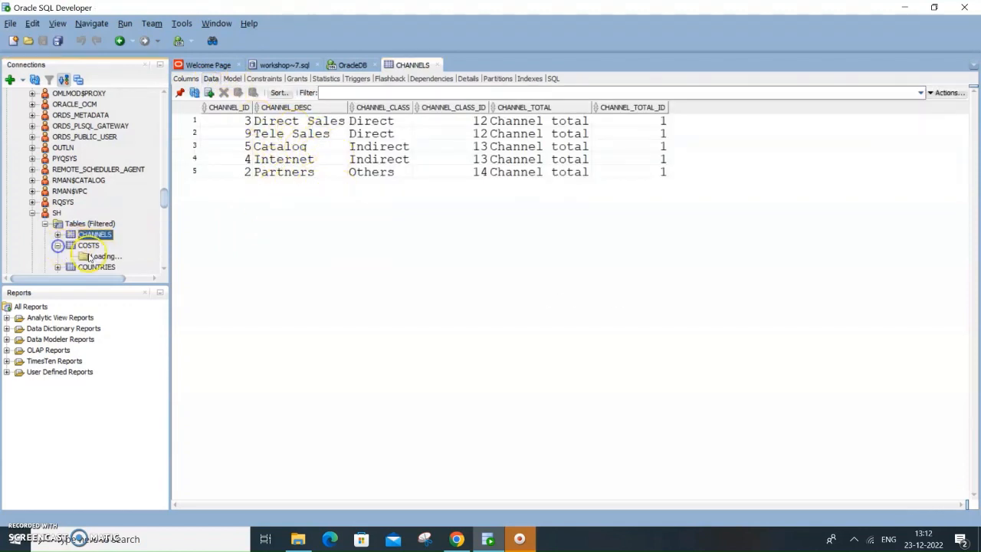
{"action": "left_click", "coordinate": [89, 246]}
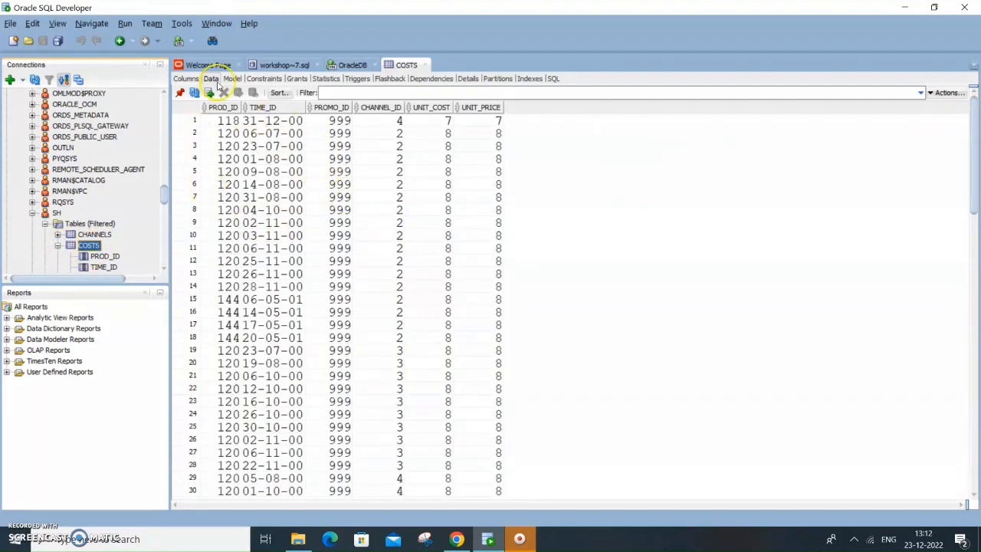
{"action": "left_click", "coordinate": [186, 79]}
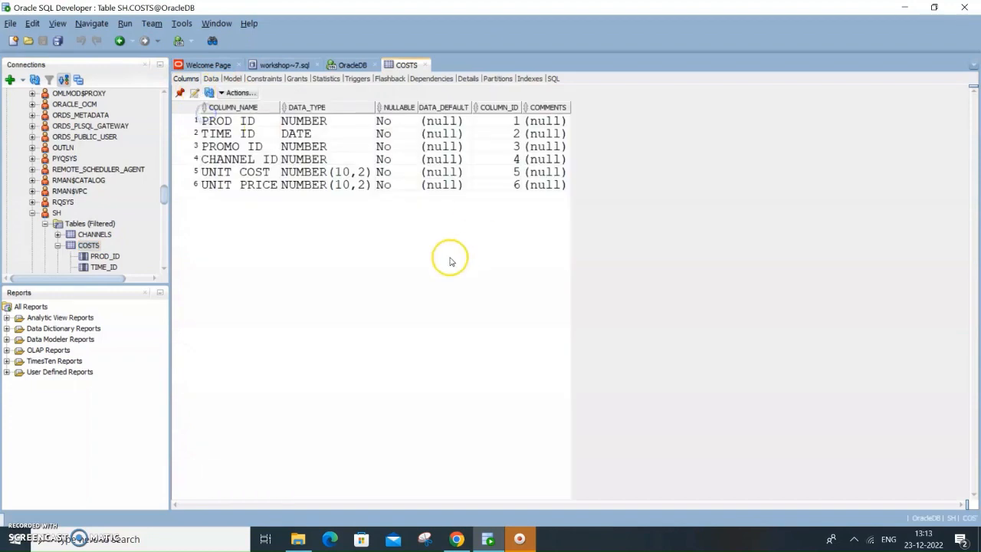